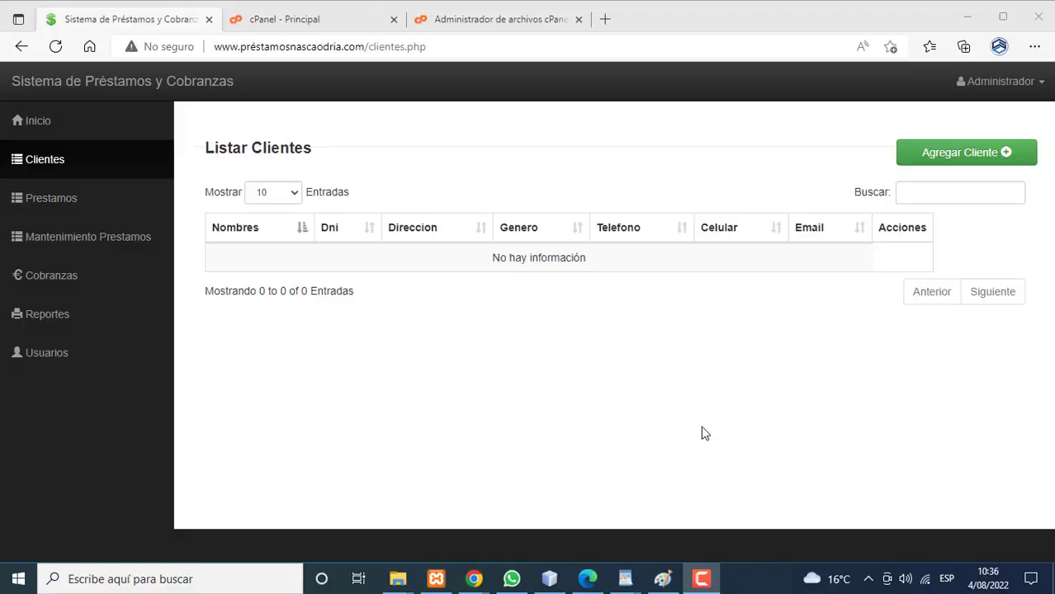
Step: Add the first client with full name, DNI and gender Femenino, and confirm the save
{"action": "left_click", "coordinate": [926, 159]}
{"action": "left_click", "coordinate": [603, 160]}
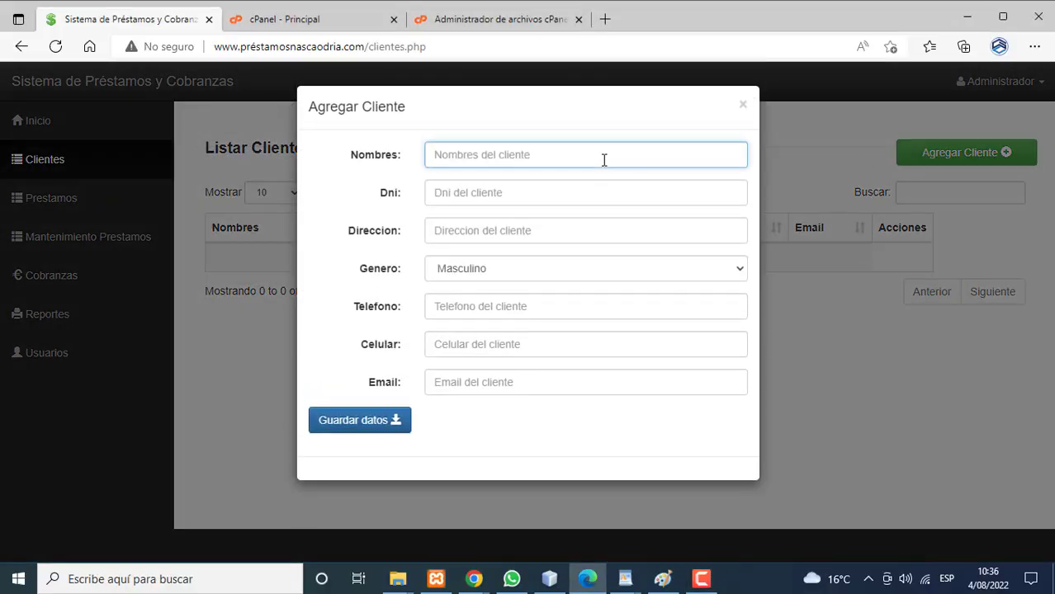
{"action": "type", "text": "Ana Ma"}
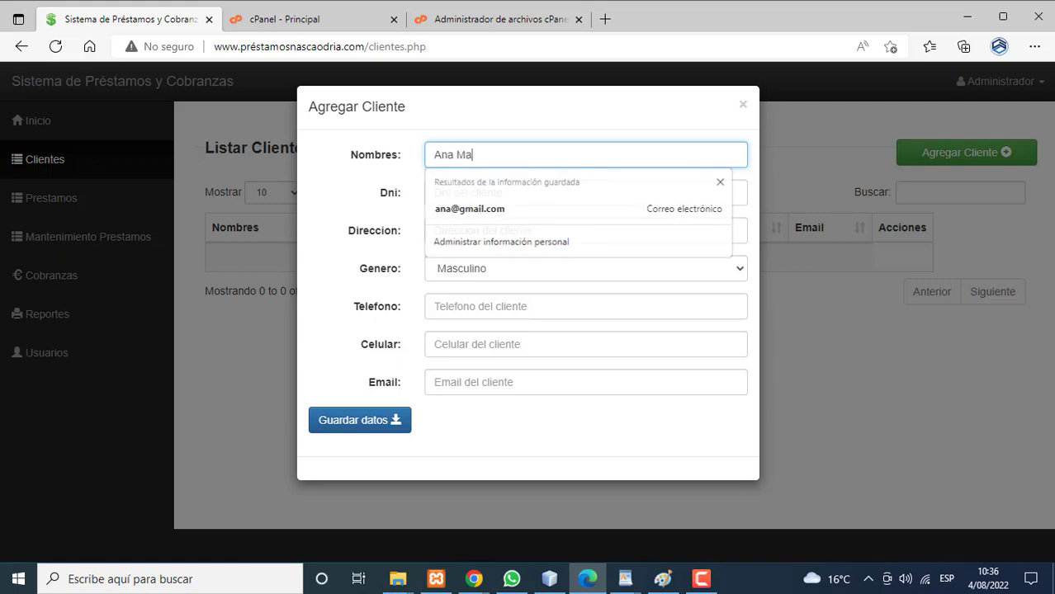
{"action": "type", "text": "ria"}
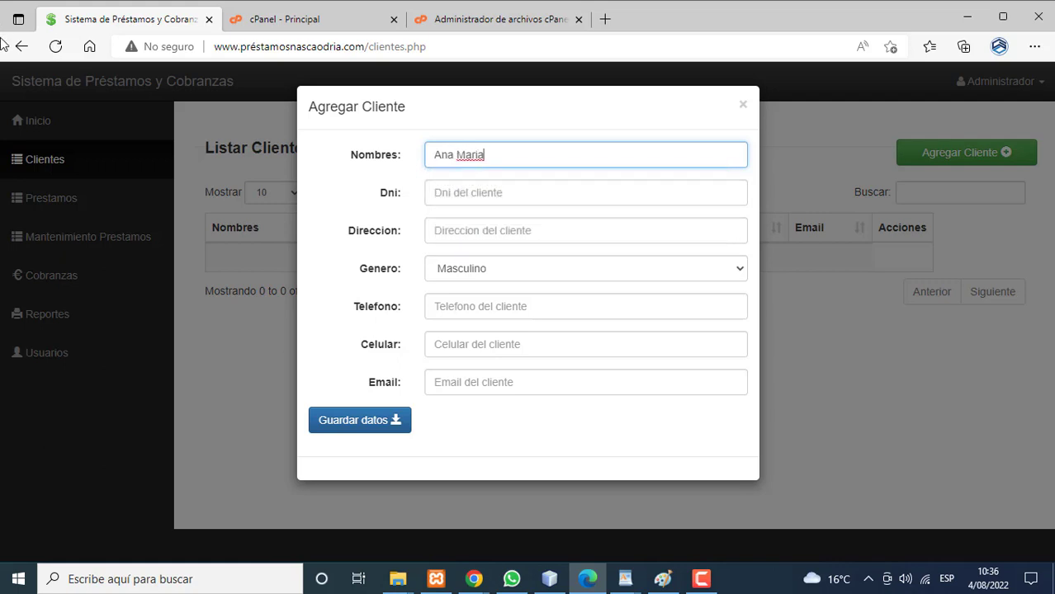
{"action": "left_click", "coordinate": [456, 193]}
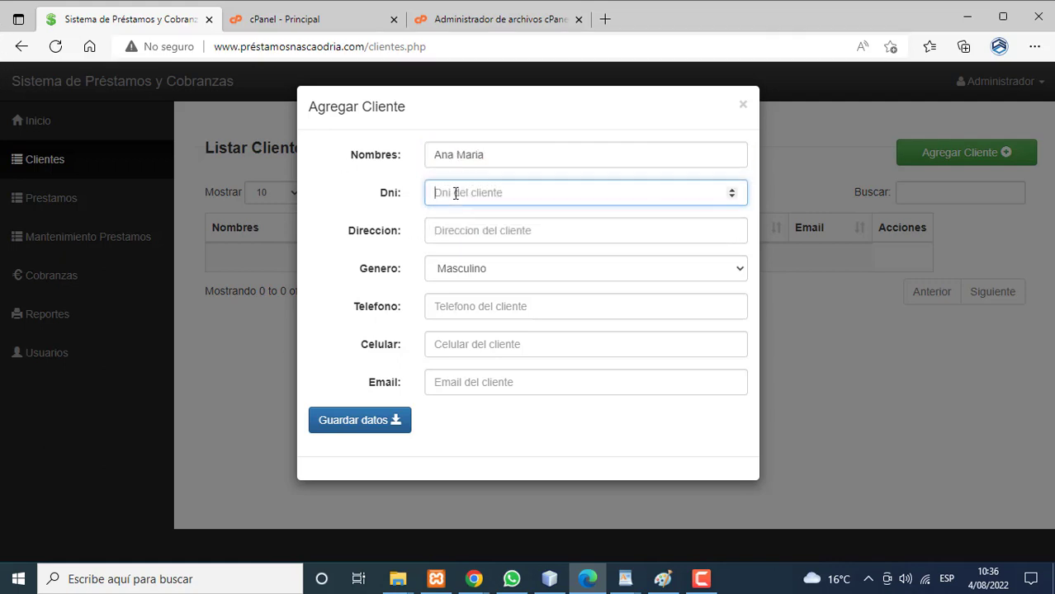
{"action": "type", "text": "11111111"}
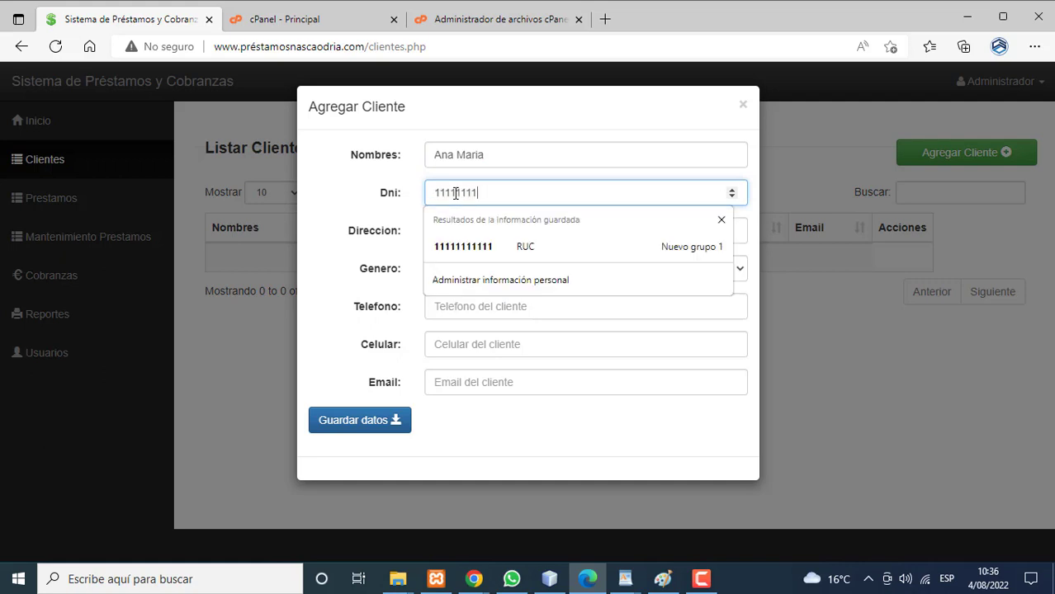
{"action": "left_click", "coordinate": [439, 277]}
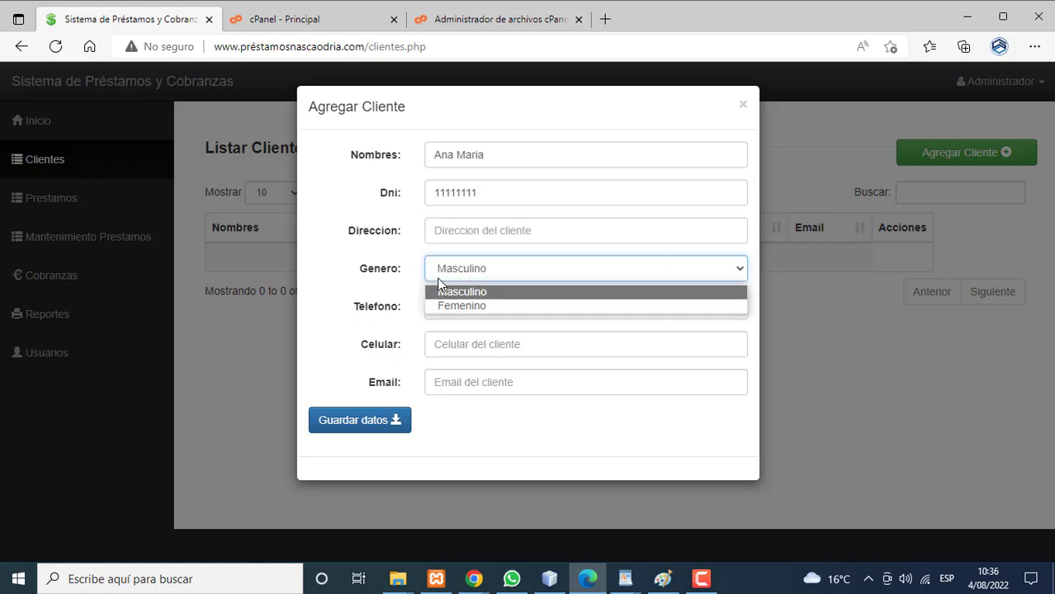
{"action": "left_click", "coordinate": [454, 307]}
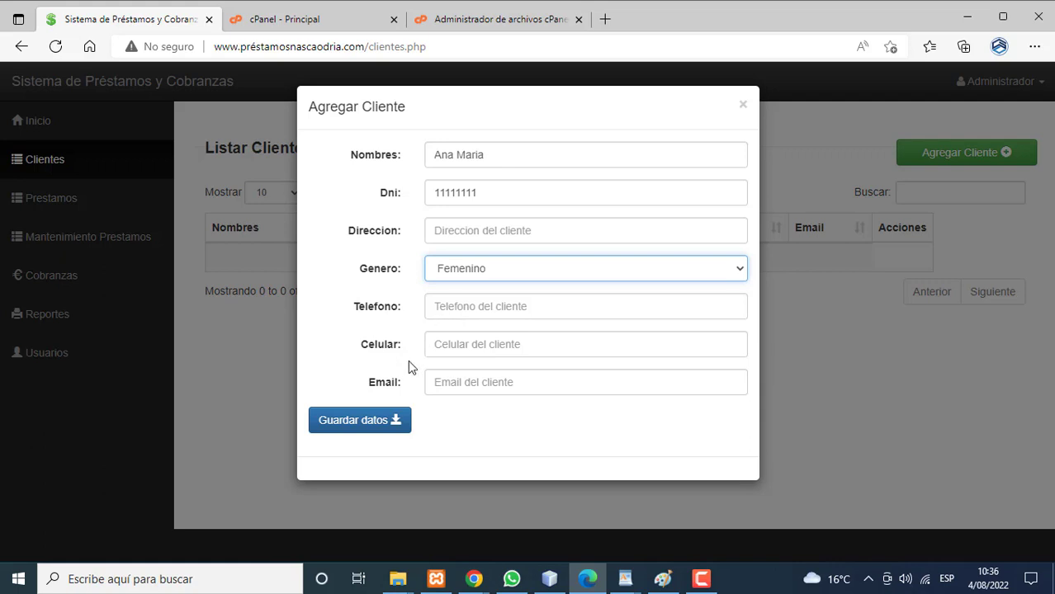
{"action": "left_click", "coordinate": [376, 420]}
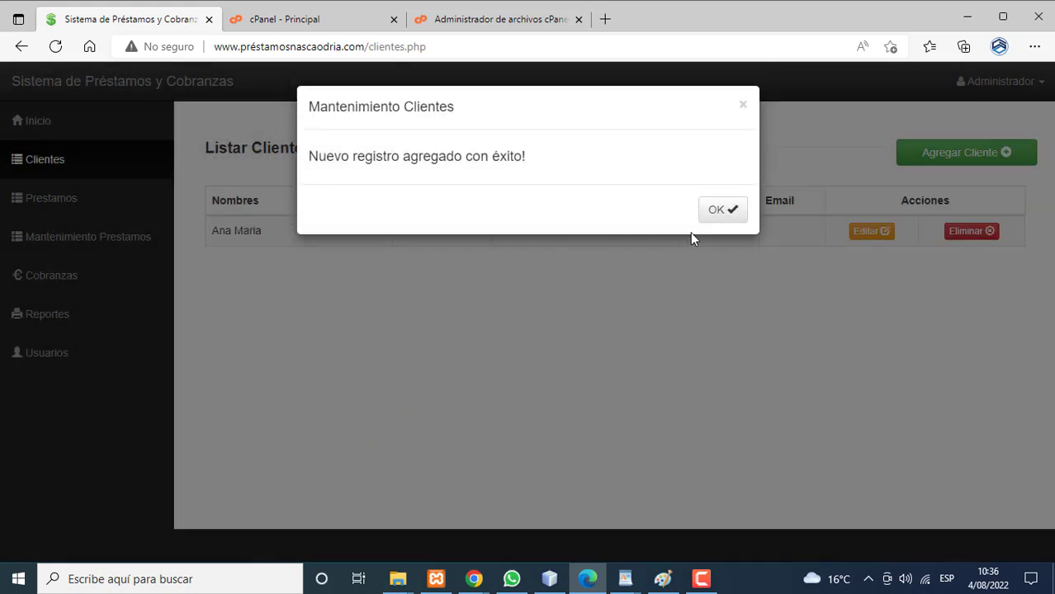
{"action": "left_click", "coordinate": [718, 211]}
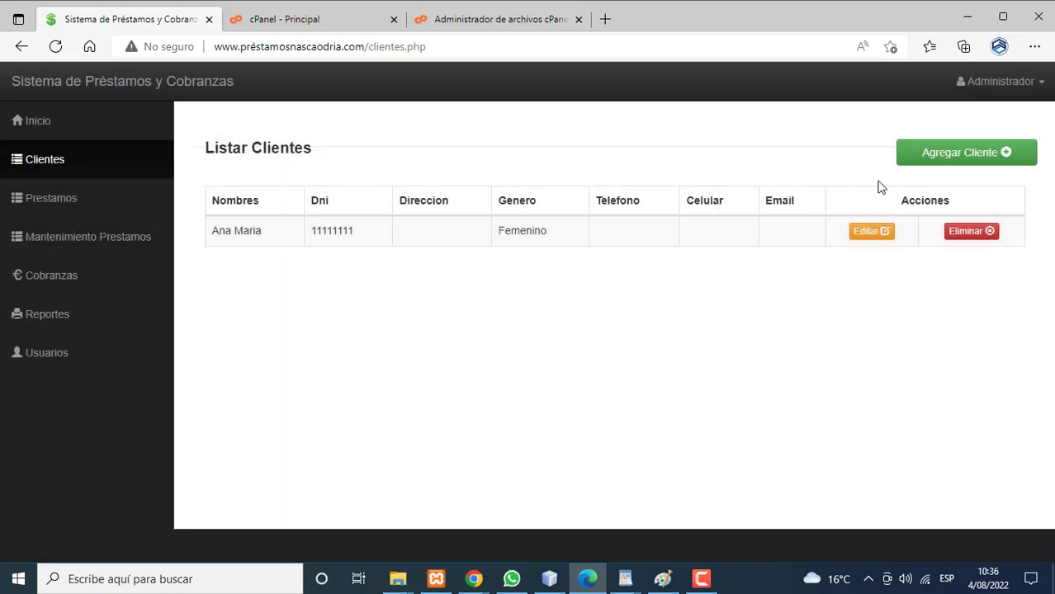
Step: Add a second client with full name, DNI and gender Femenino, and confirm the save
{"action": "left_click", "coordinate": [935, 155]}
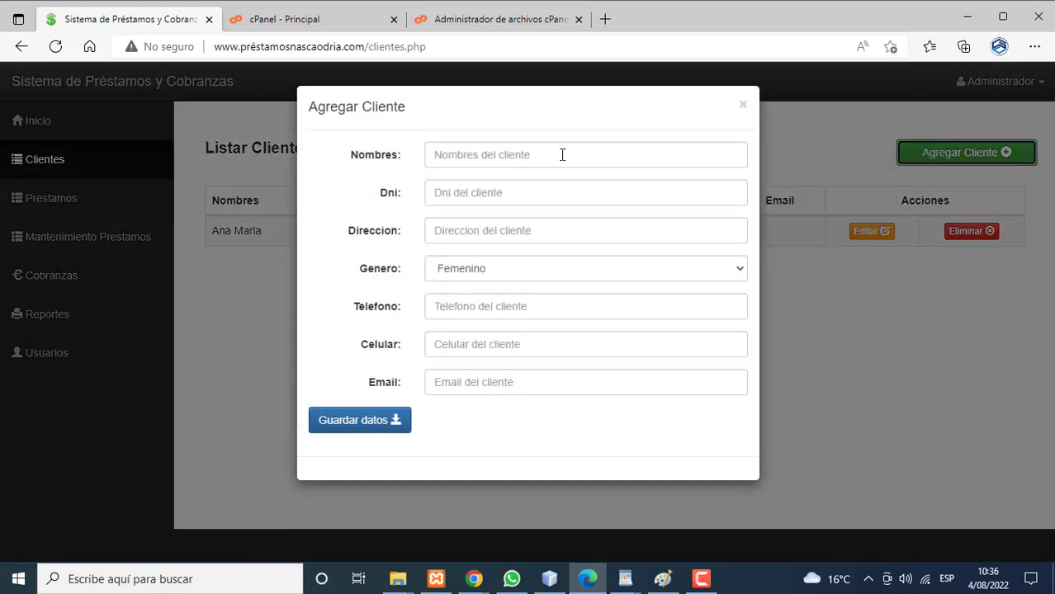
{"action": "left_click", "coordinate": [470, 154]}
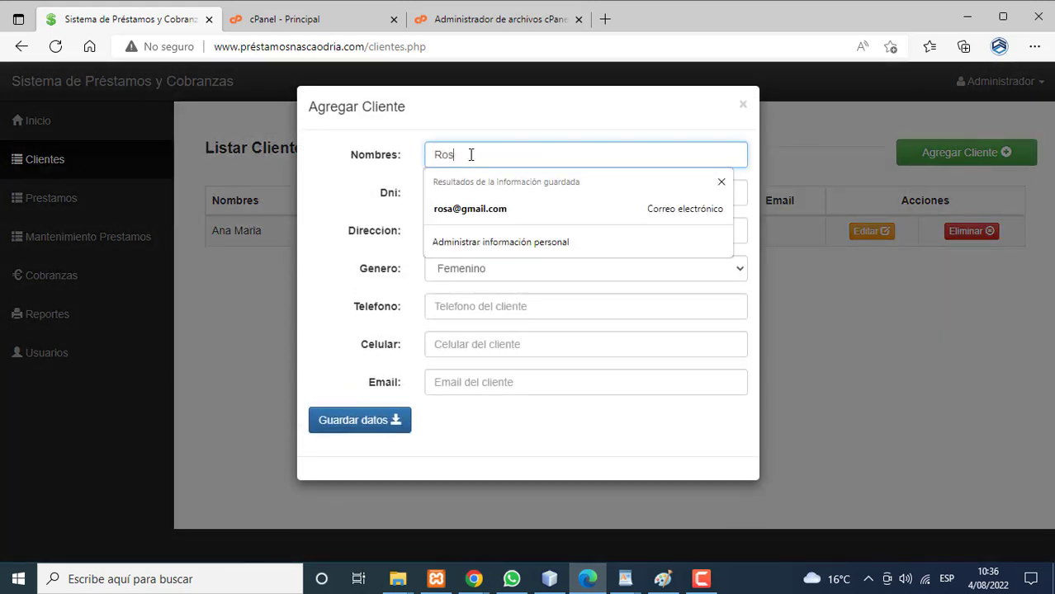
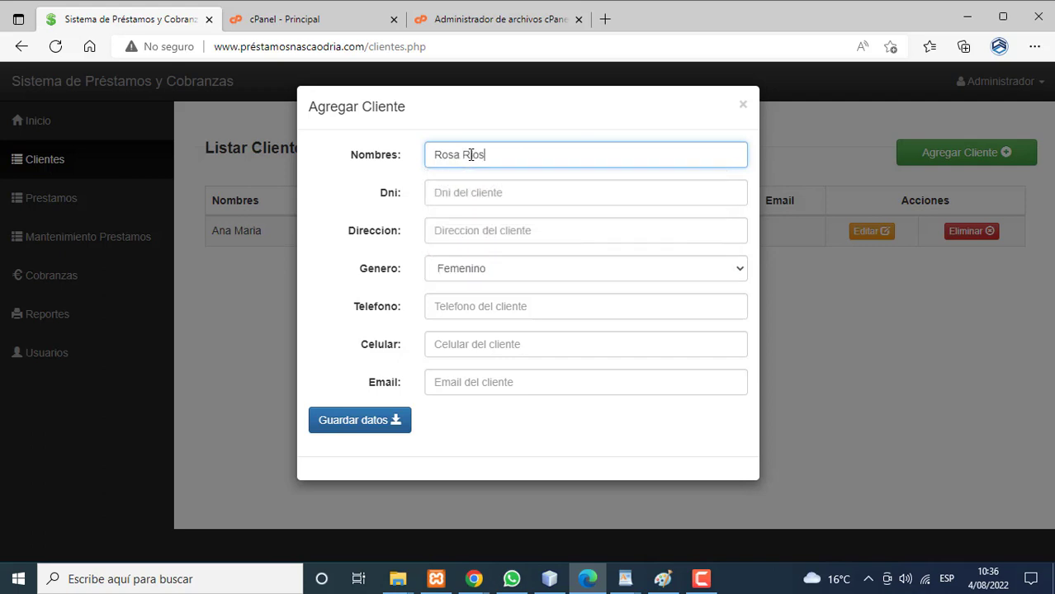
{"action": "left_click", "coordinate": [473, 181]}
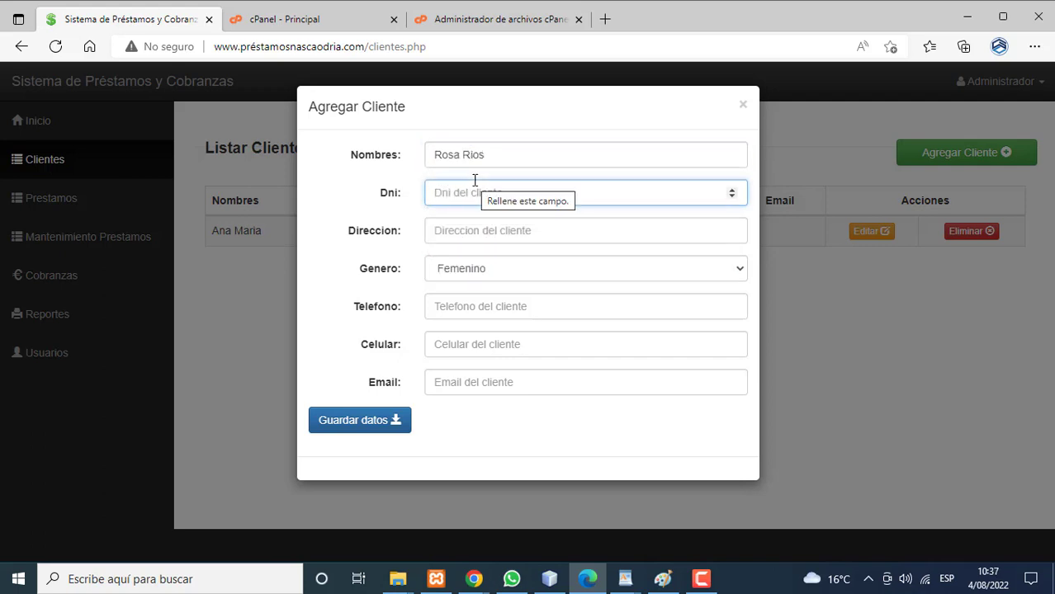
{"action": "type", "text": "22222222"}
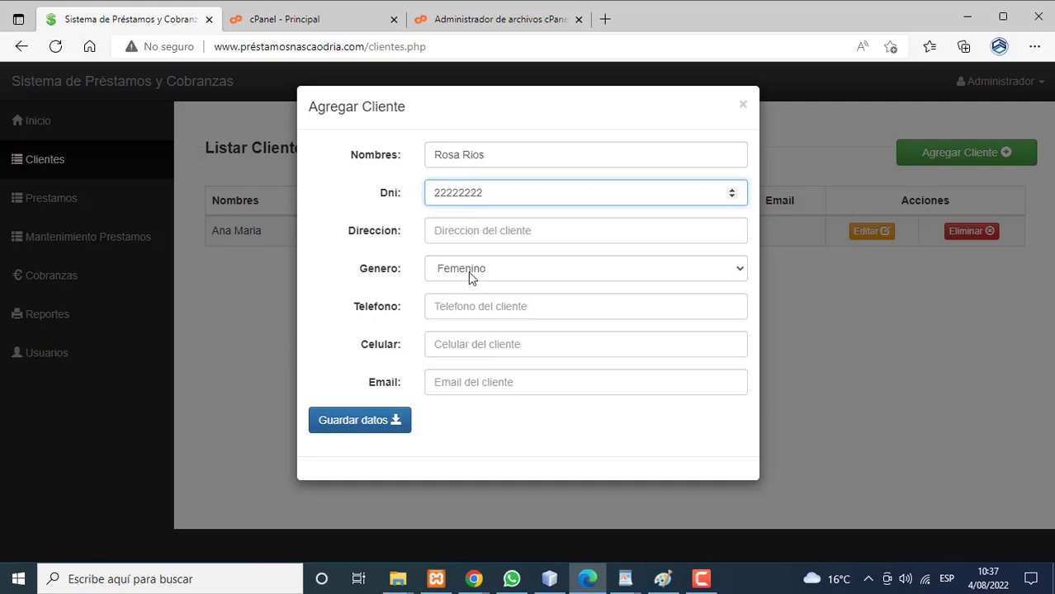
{"action": "left_click", "coordinate": [468, 271]}
{"action": "left_click", "coordinate": [467, 305]}
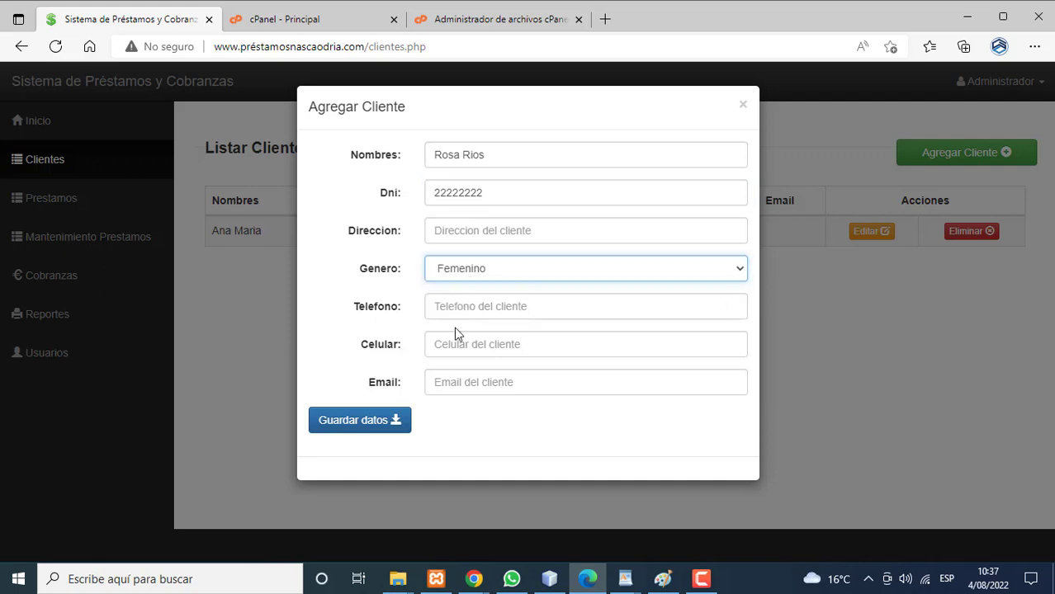
{"action": "left_click", "coordinate": [383, 425]}
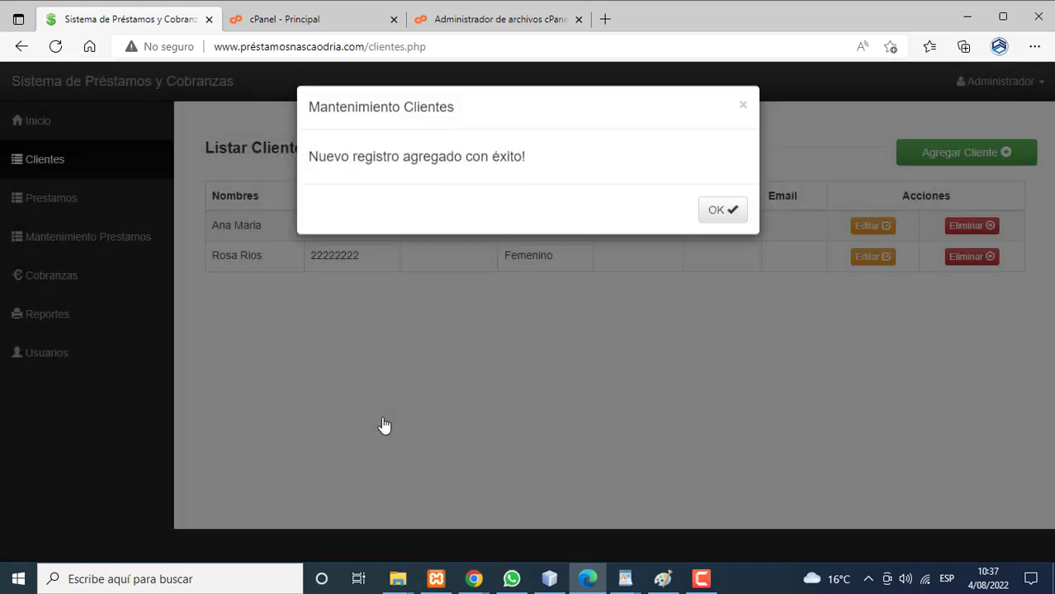
{"action": "left_click", "coordinate": [711, 208]}
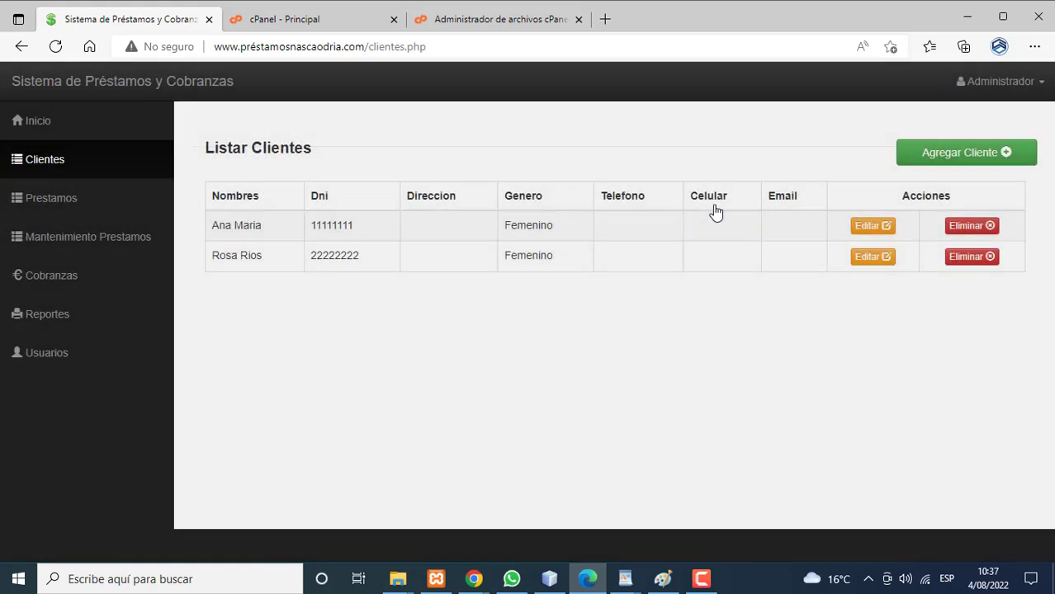
Step: Add a third client with full name, DNI and gender Masculino, and confirm the save
{"action": "left_click", "coordinate": [918, 155]}
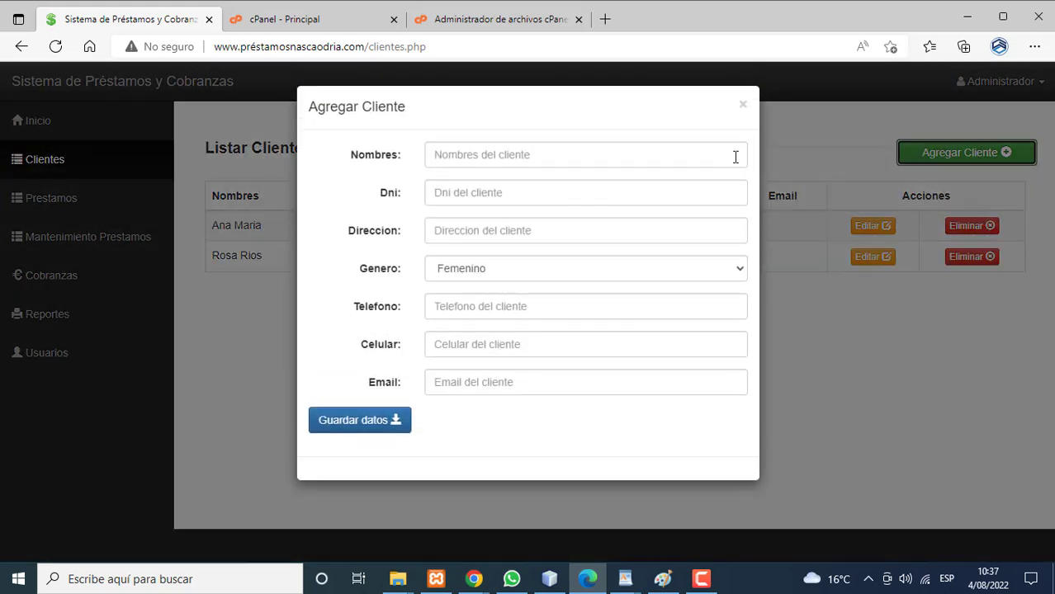
{"action": "left_click", "coordinate": [627, 157]}
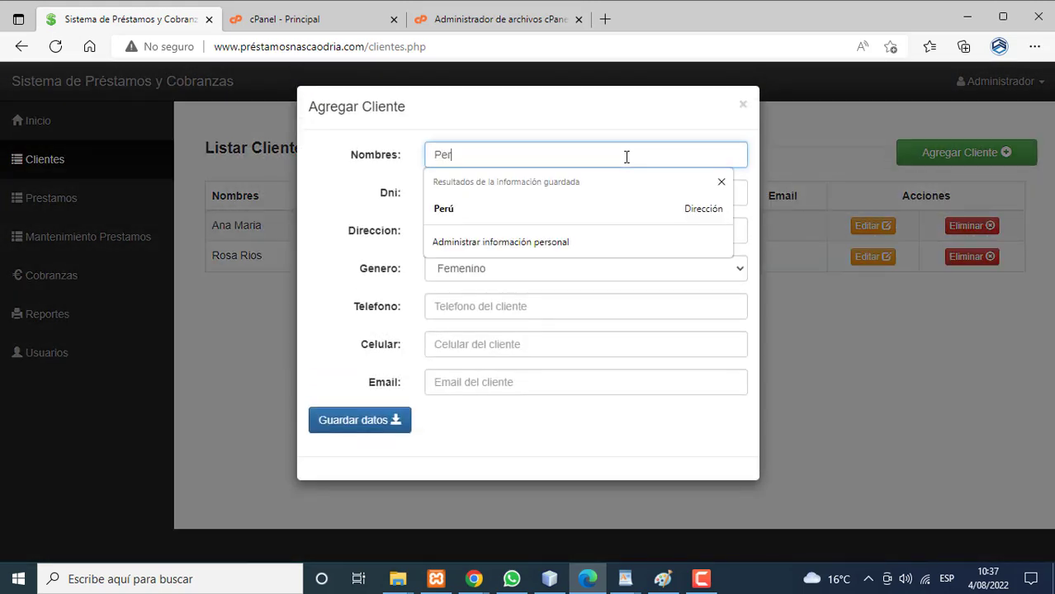
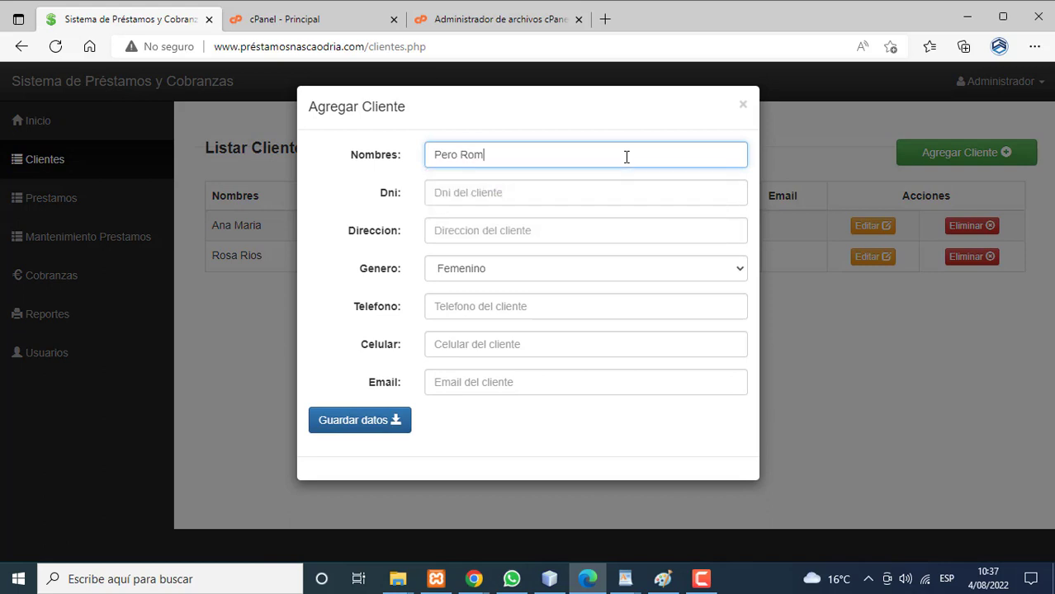
{"action": "key", "text": "Tab"}
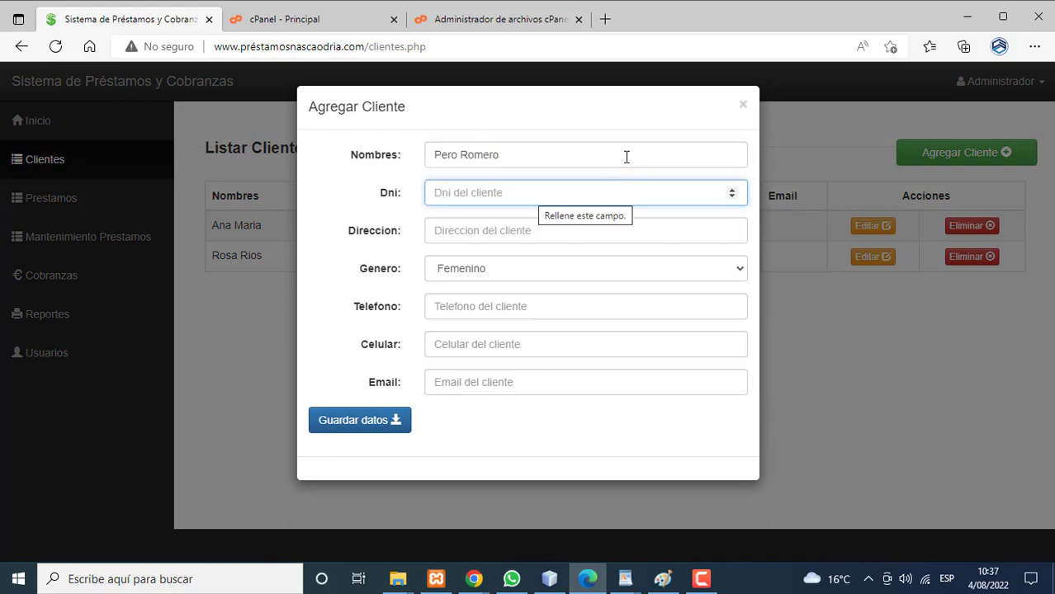
{"action": "type", "text": "33333333"}
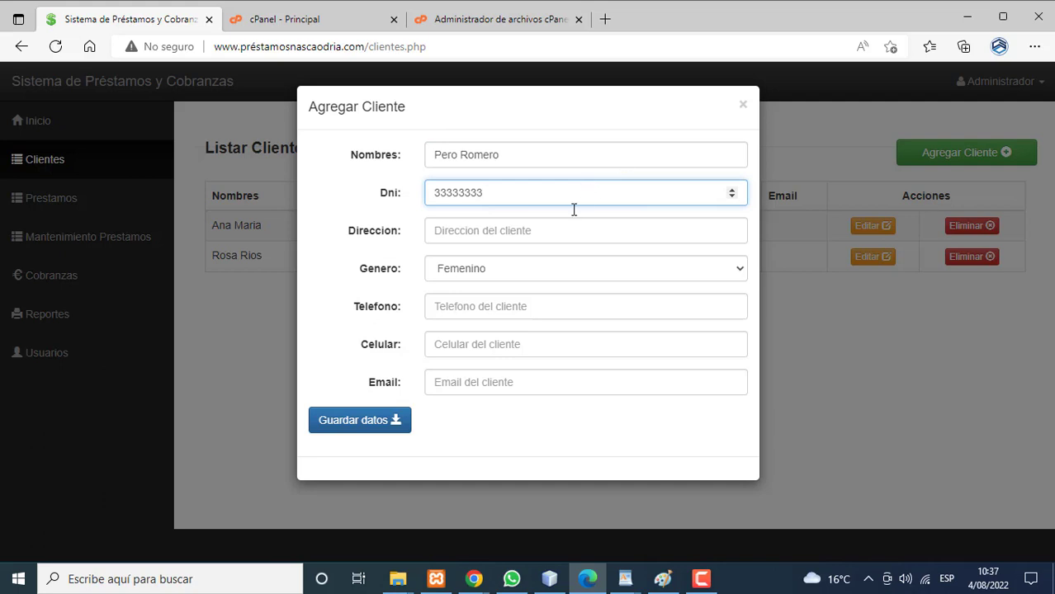
{"action": "left_click", "coordinate": [543, 266]}
{"action": "left_click", "coordinate": [530, 291]}
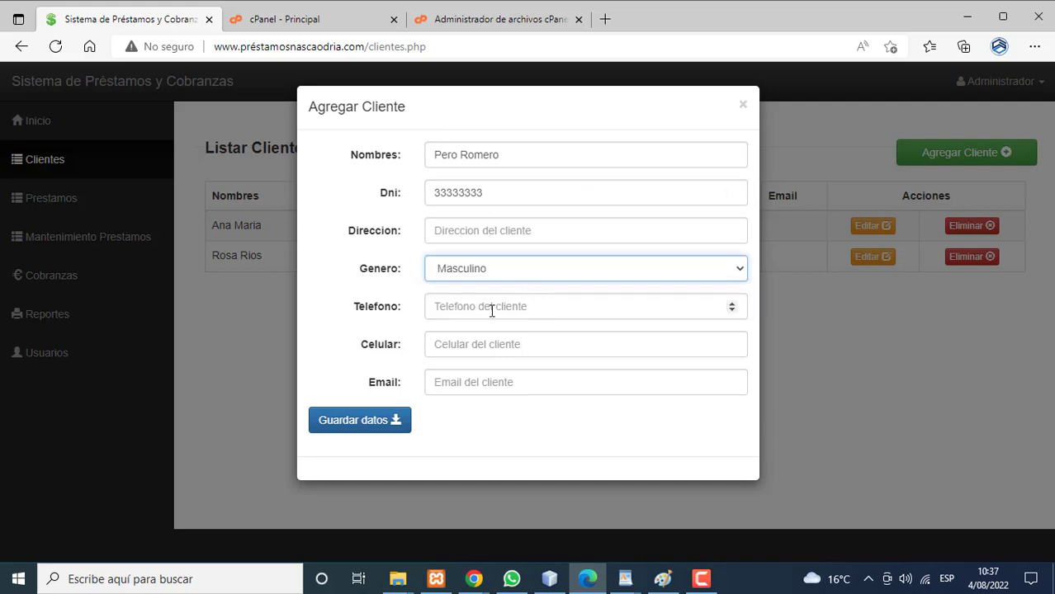
{"action": "left_click", "coordinate": [388, 422]}
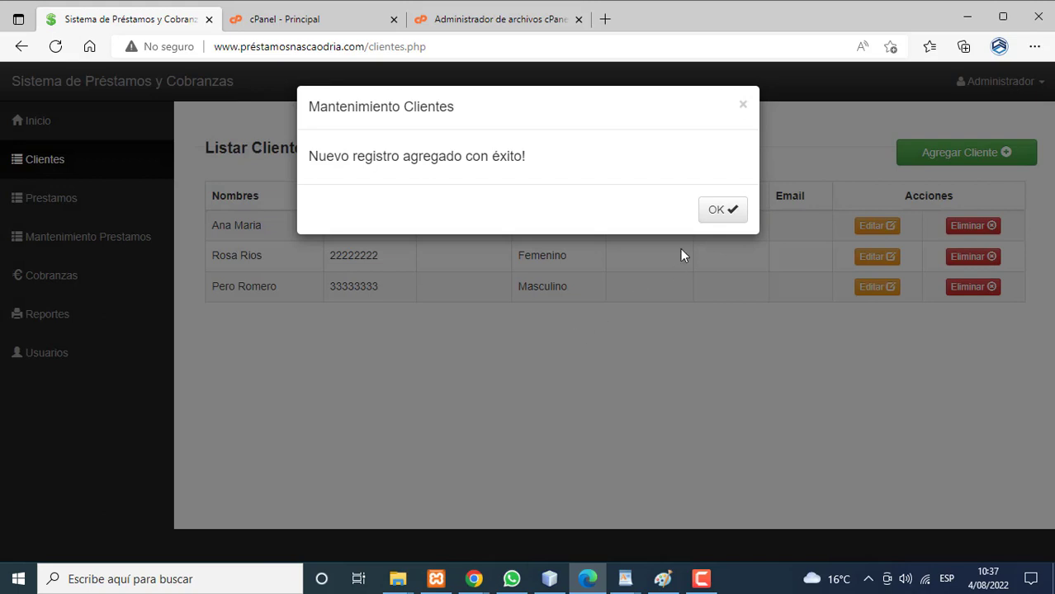
{"action": "left_click", "coordinate": [711, 212]}
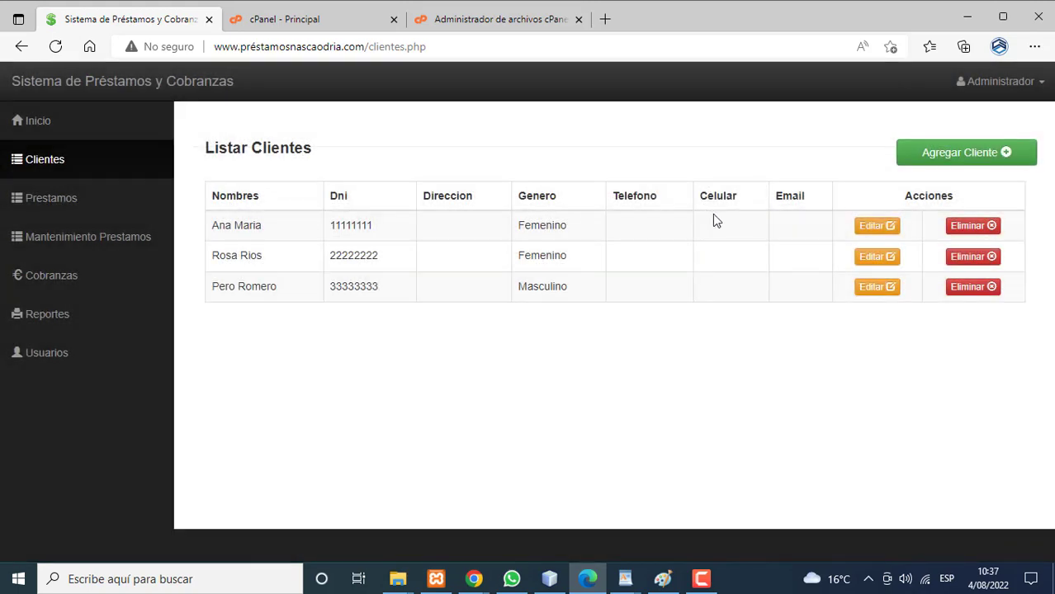
Step: Add a fourth client with full name and DNI, keeping the default gender, and confirm the save
{"action": "left_click", "coordinate": [925, 157]}
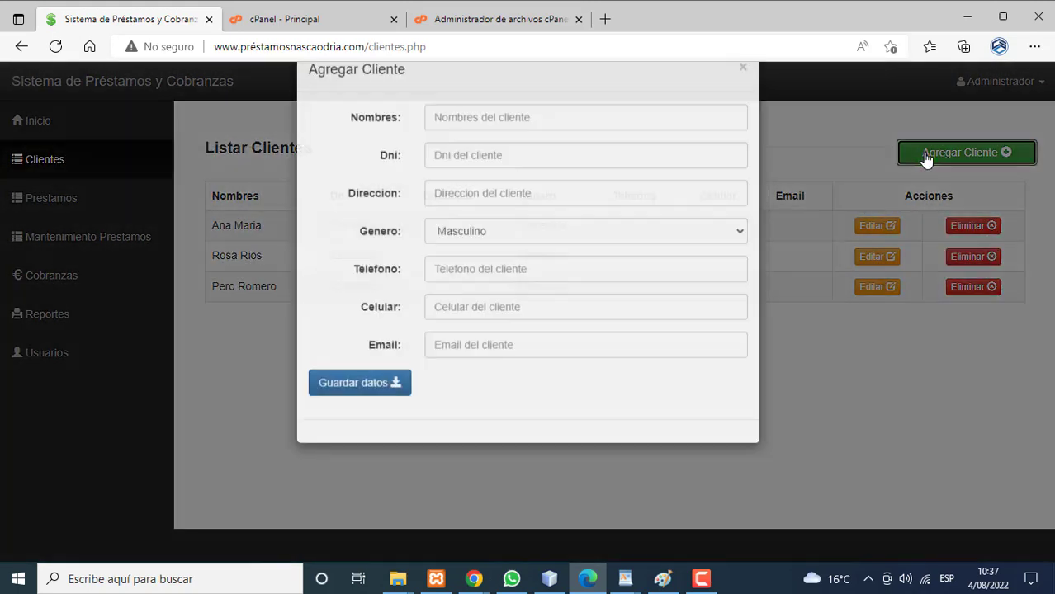
{"action": "left_click", "coordinate": [599, 159]}
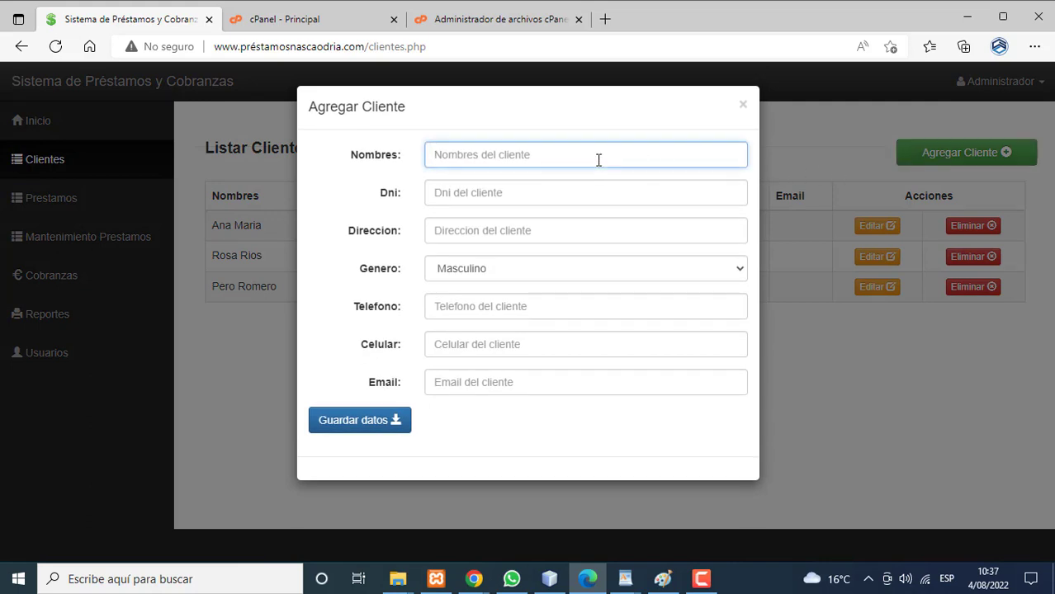
{"action": "type", "text": "Jose J"}
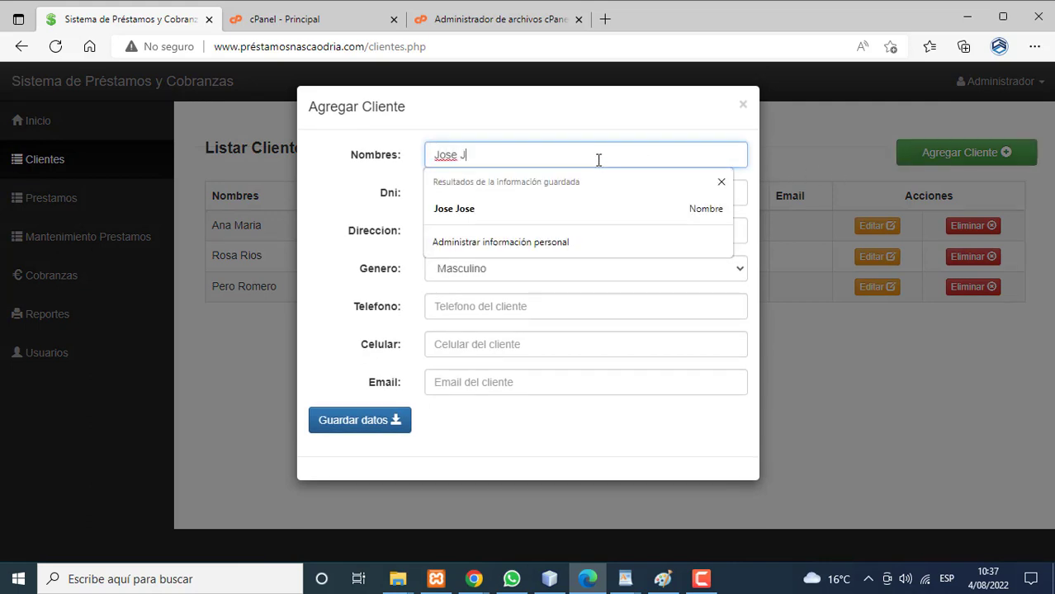
{"action": "type", "text": "ose"}
{"action": "key", "text": "Tab"}
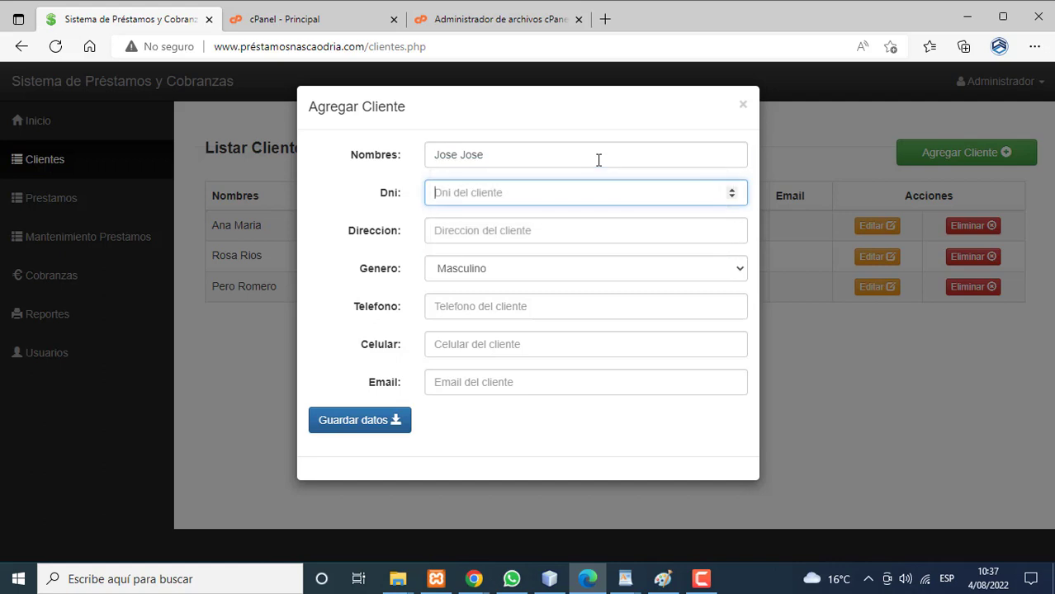
{"action": "type", "text": "44444444"}
{"action": "left_click", "coordinate": [381, 425]}
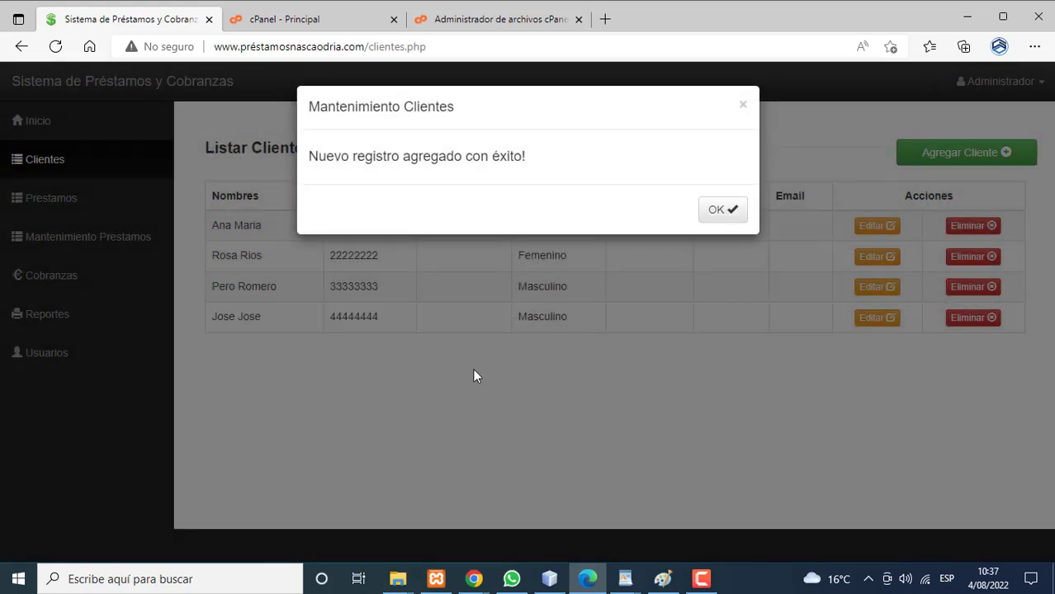
{"action": "left_click", "coordinate": [715, 213]}
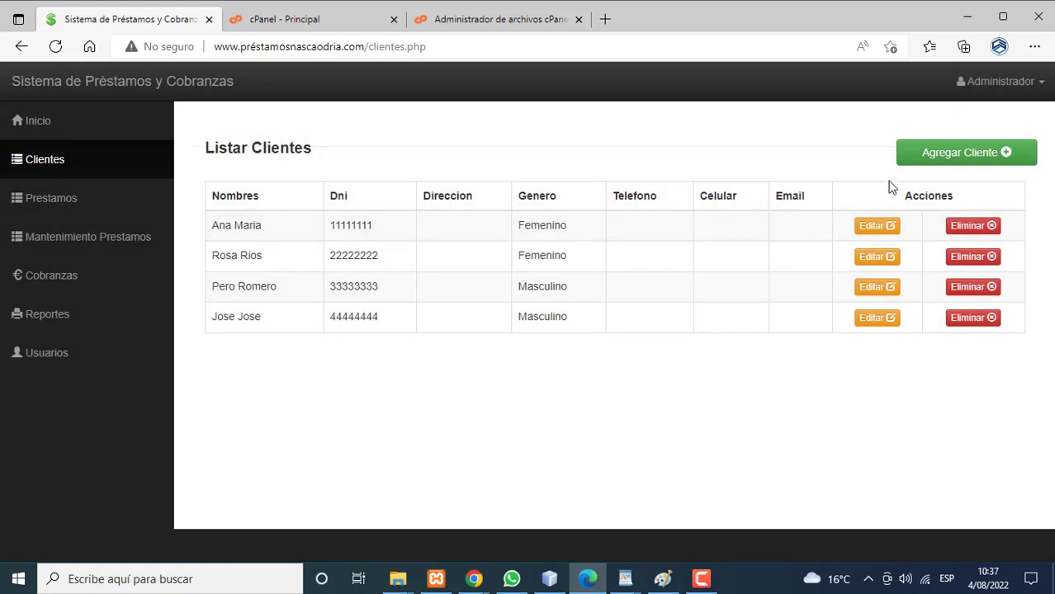
Step: Add a fifth client with full name, DNI and street address, and confirm the save
{"action": "left_click", "coordinate": [924, 152]}
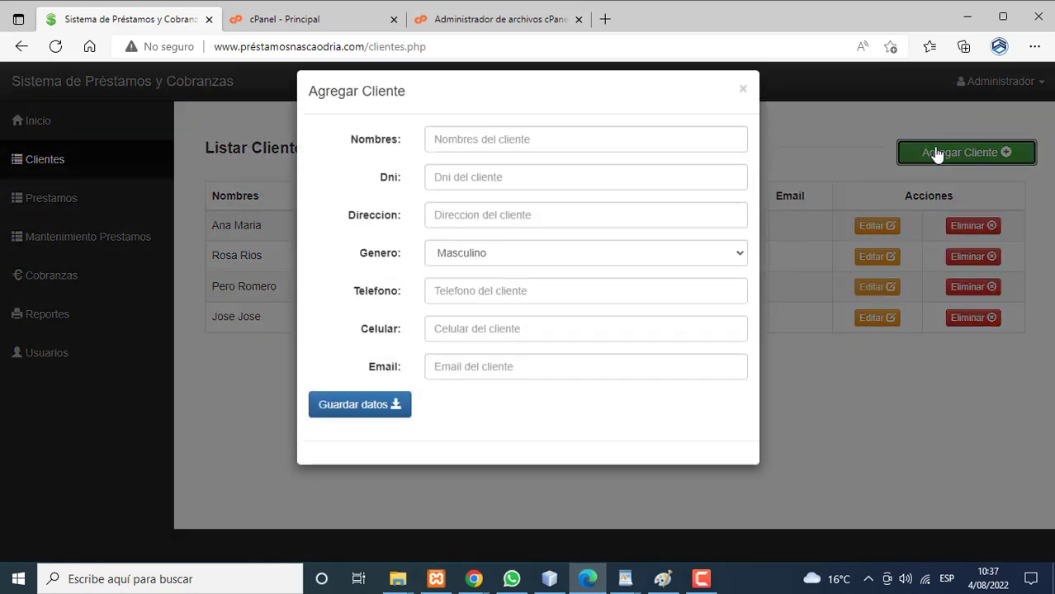
{"action": "left_click", "coordinate": [592, 146]}
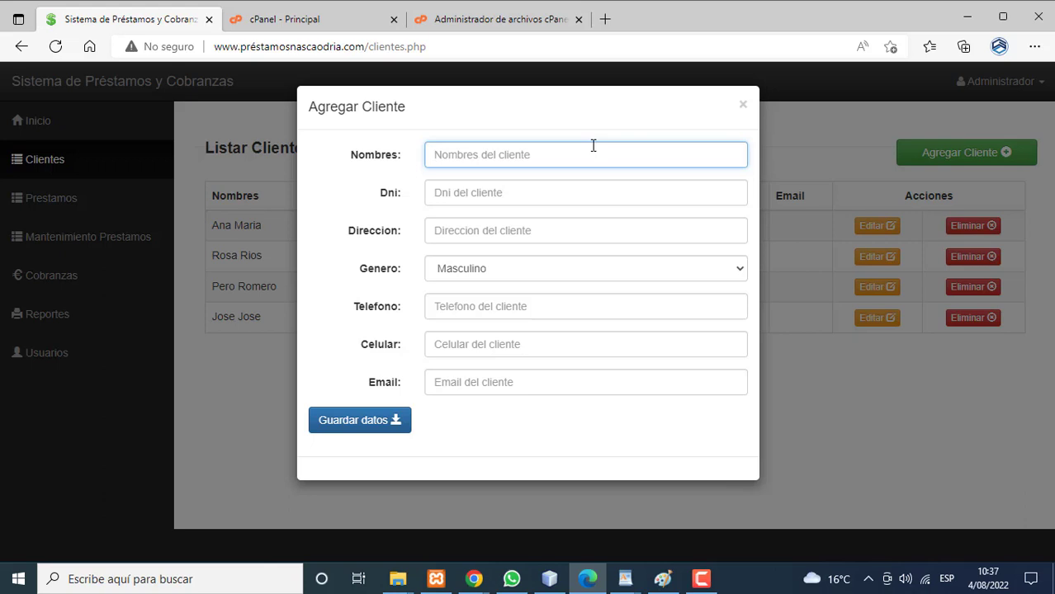
{"action": "type", "text": "Ana"}
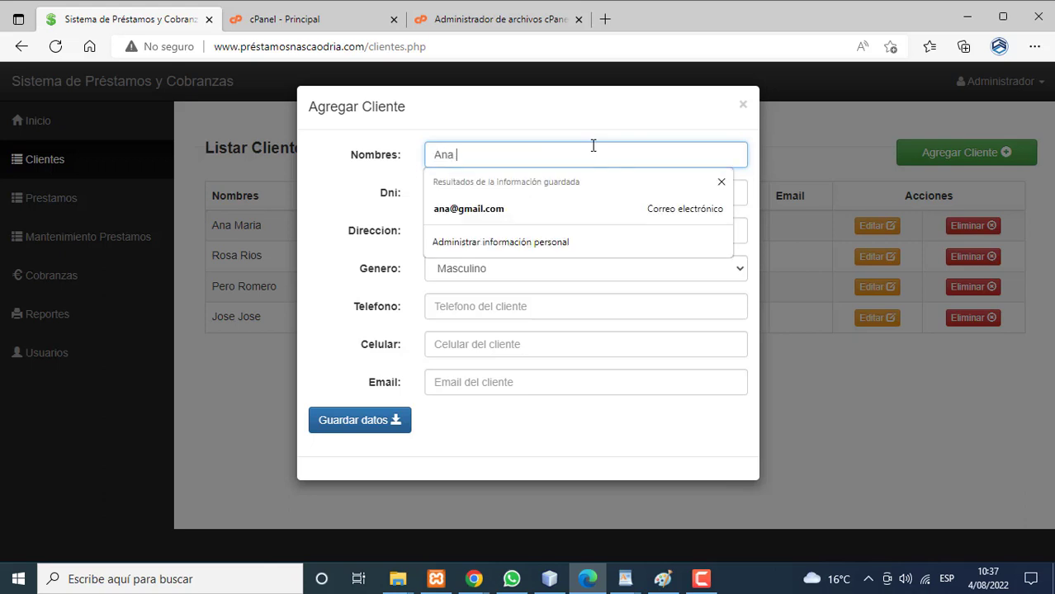
{"action": "type", "text": " Mari"}
{"action": "type", "text": "a"}
{"action": "left_click", "coordinate": [560, 176]}
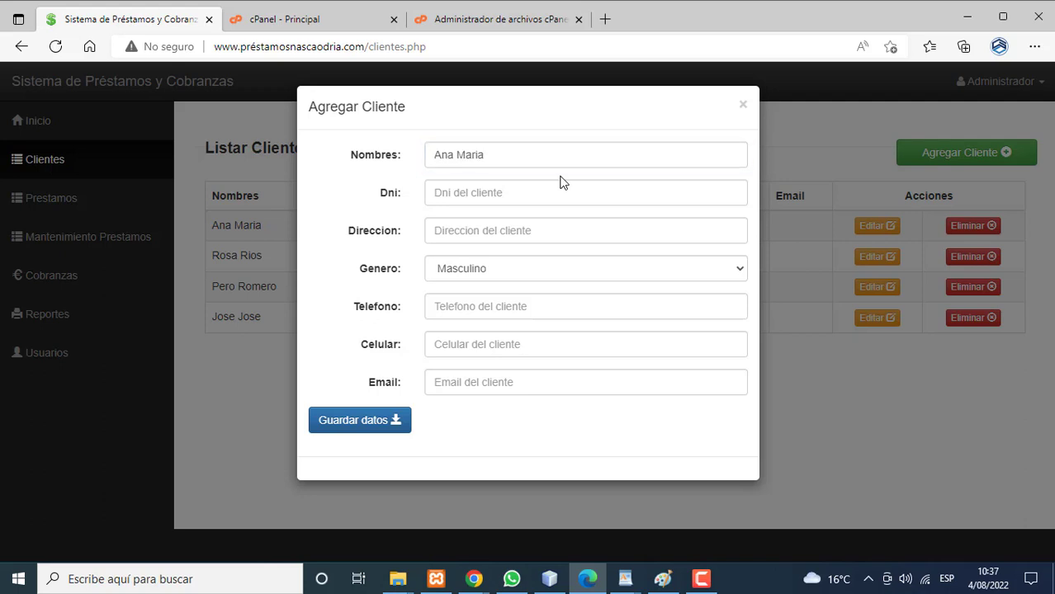
{"action": "left_click", "coordinate": [521, 202]}
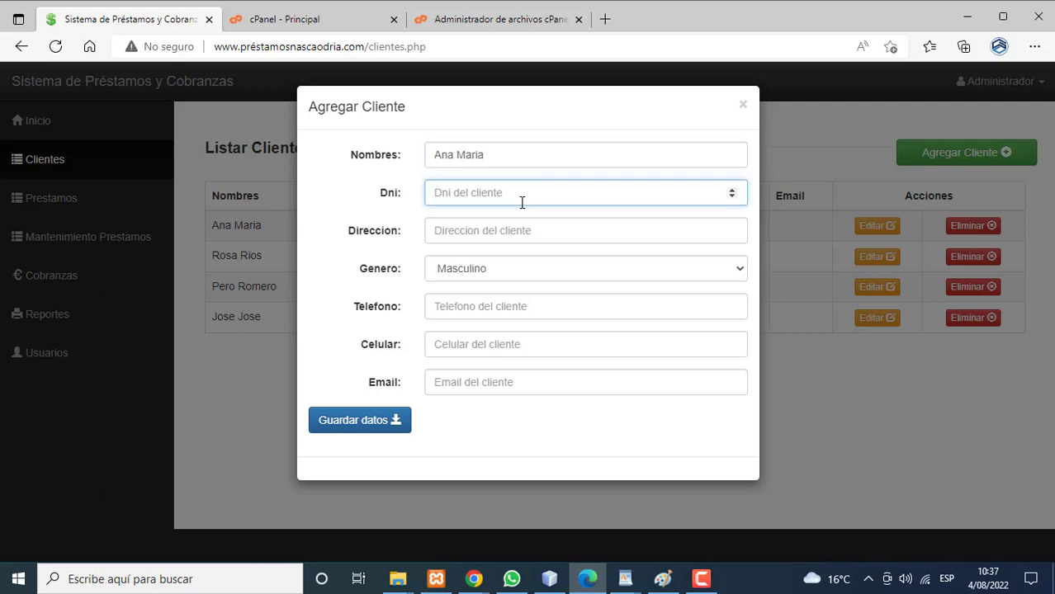
{"action": "type", "text": "66666666"}
{"action": "left_click", "coordinate": [504, 236]}
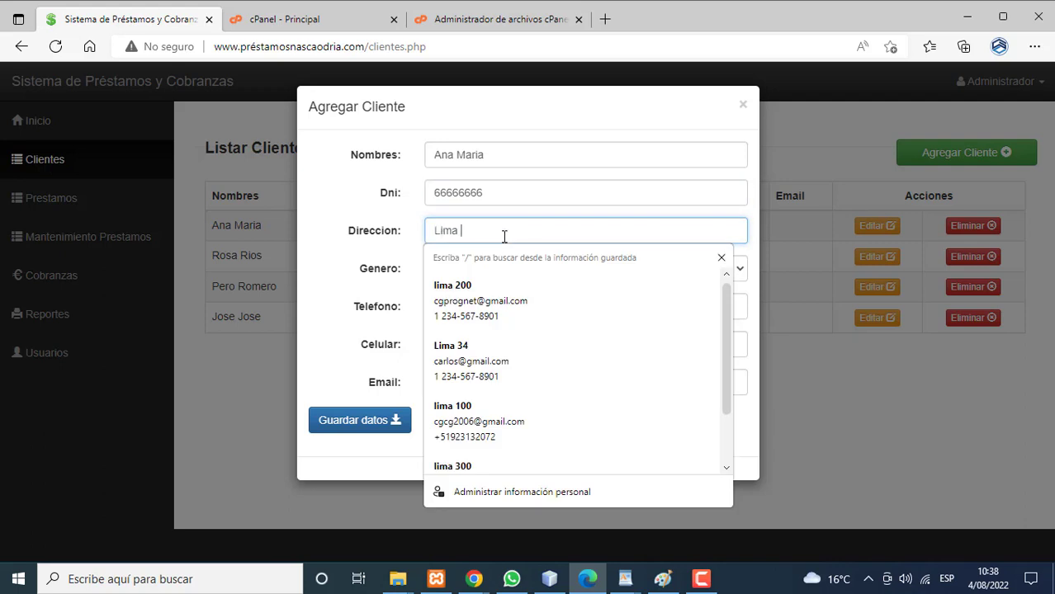
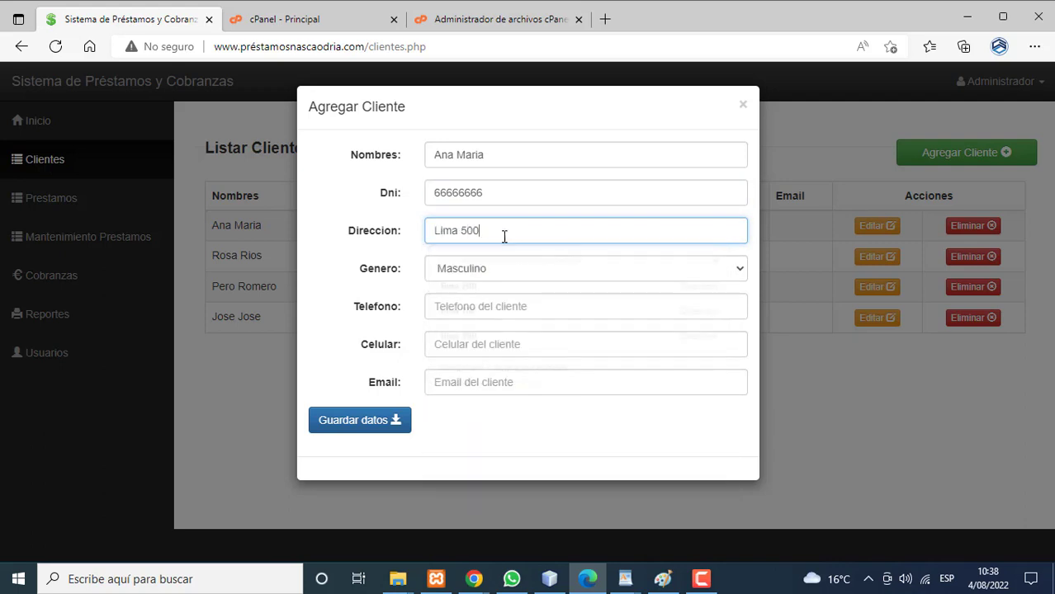
{"action": "left_click", "coordinate": [376, 421]}
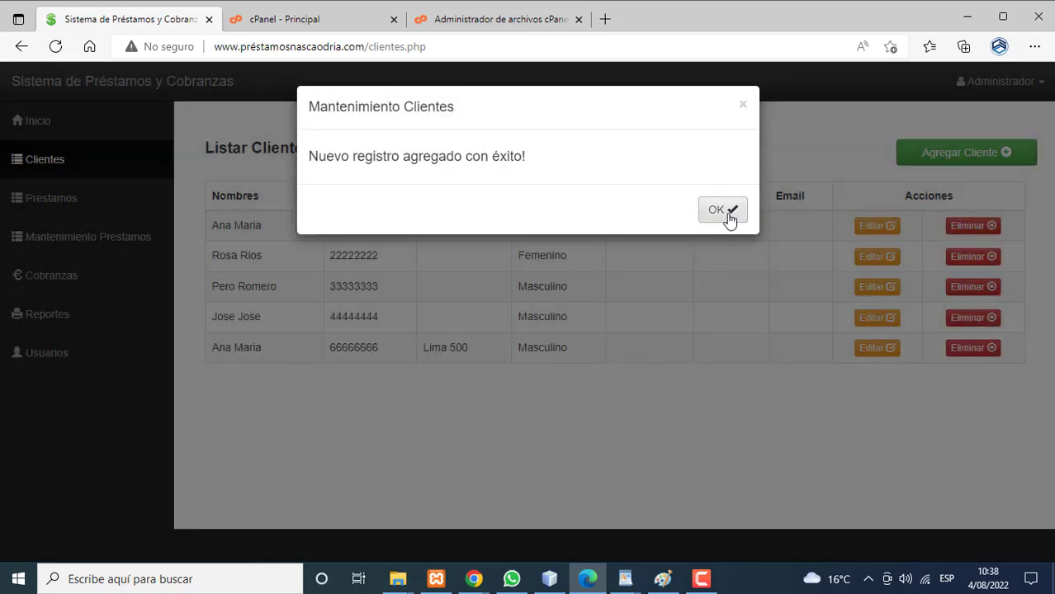
{"action": "left_click", "coordinate": [728, 213]}
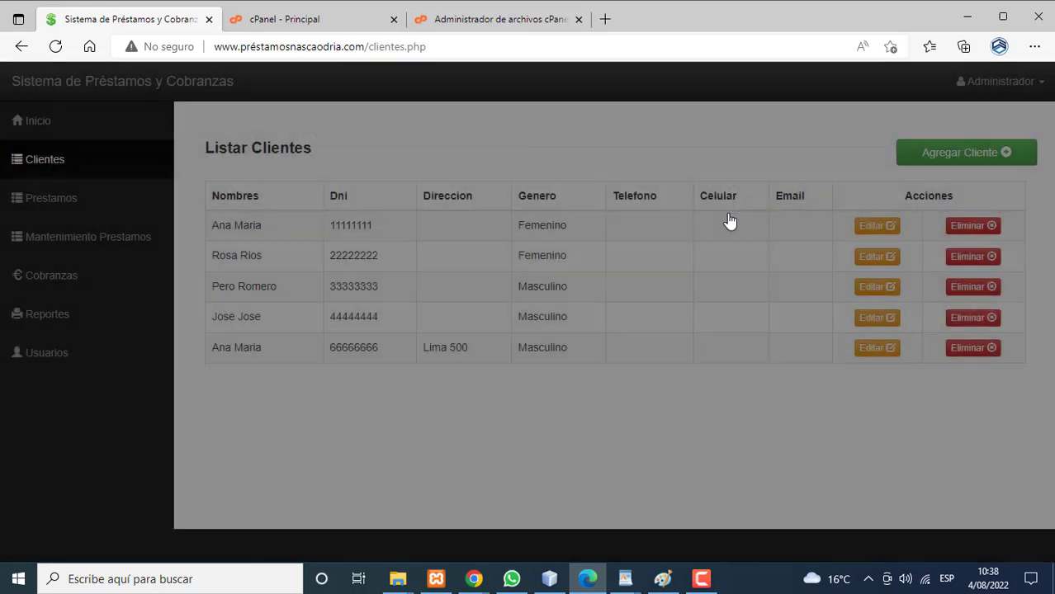
Step: Add a sixth client with full name, DNI, telephone and mobile number, and confirm the save
{"action": "left_click", "coordinate": [921, 162]}
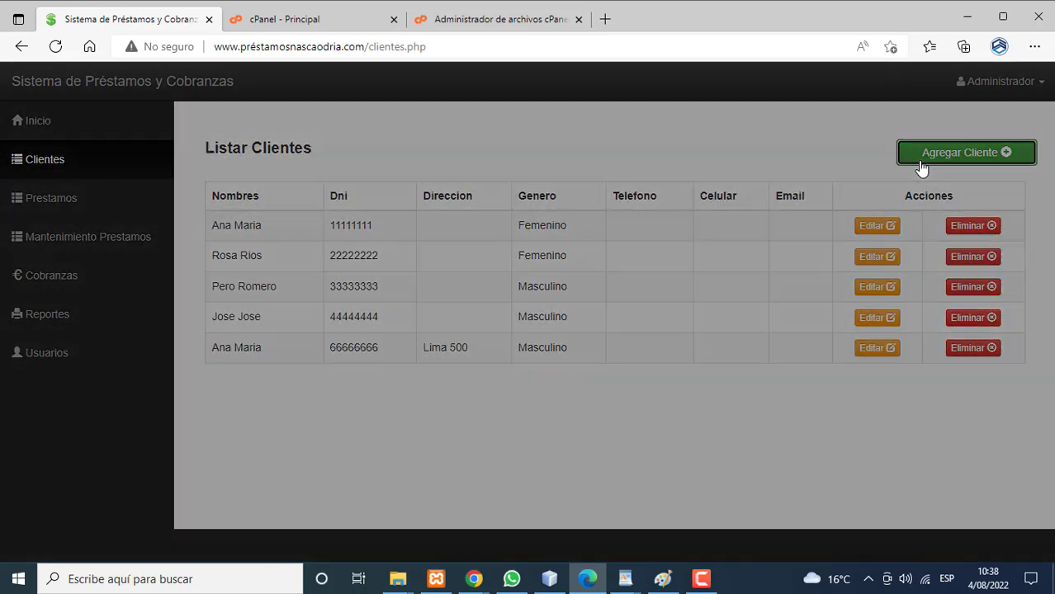
{"action": "left_click", "coordinate": [574, 161]}
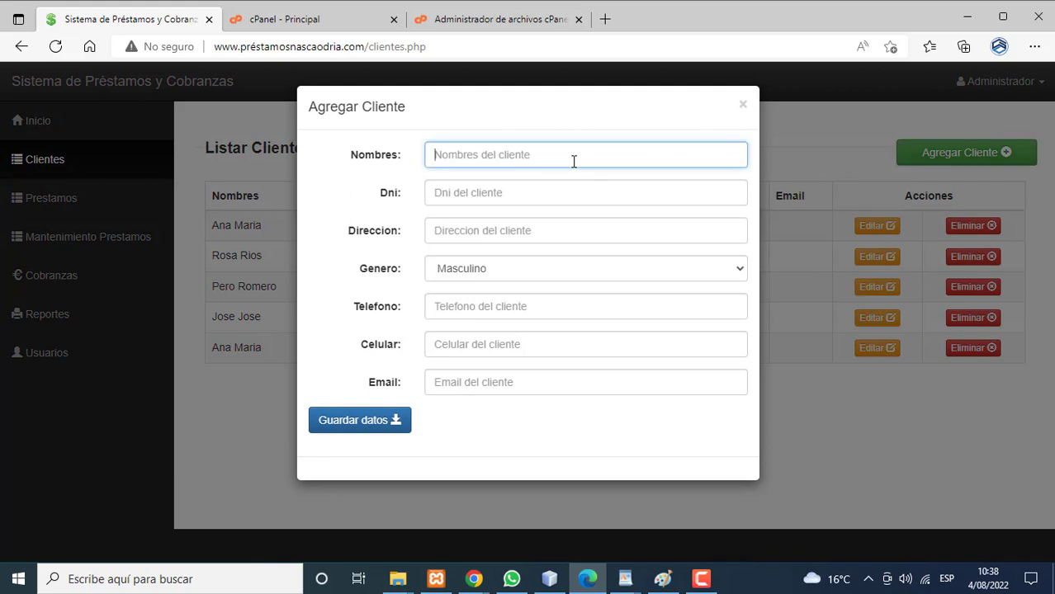
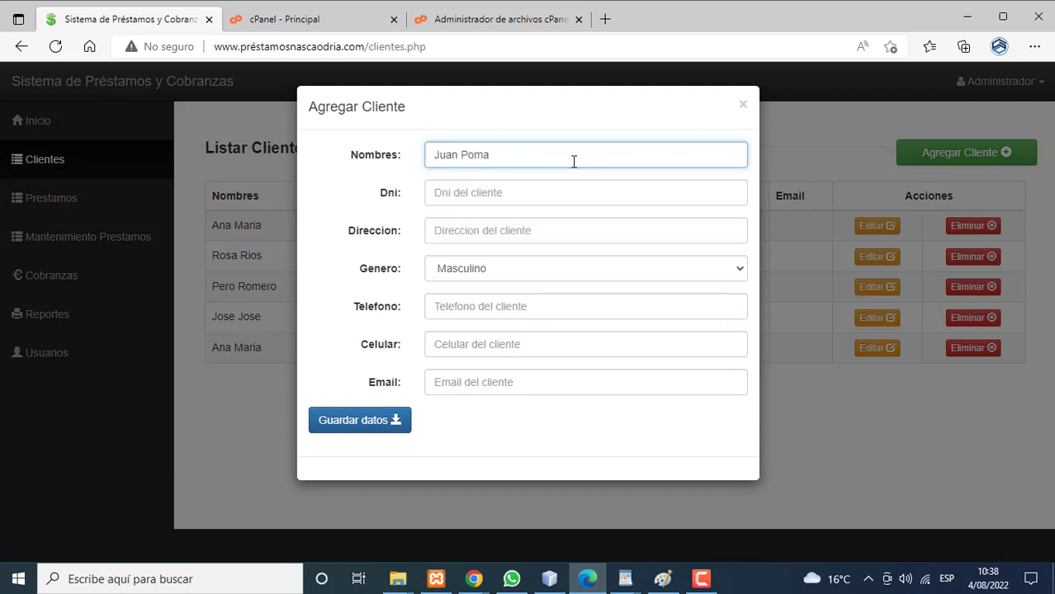
{"action": "key", "text": "Tab"}
{"action": "type", "text": "7777777"}
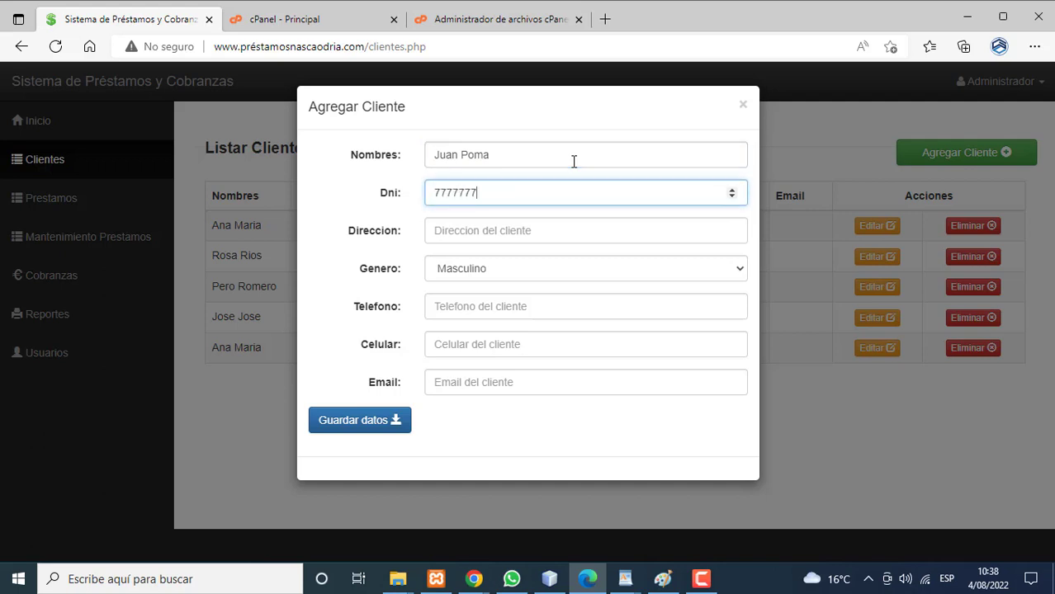
{"action": "type", "text": "7"}
{"action": "left_click", "coordinate": [497, 307]}
{"action": "type", "text": "4"}
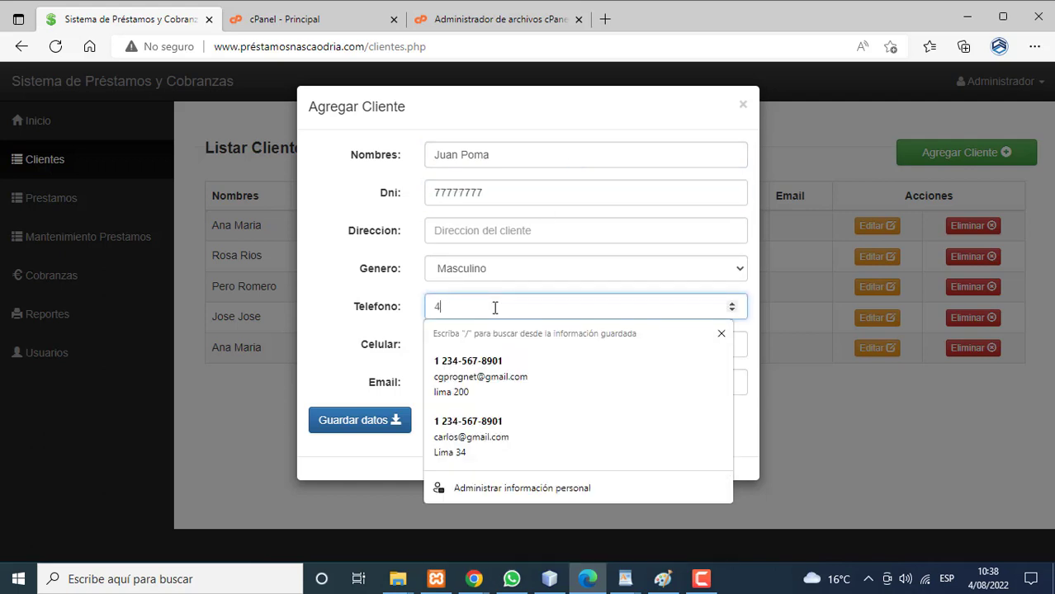
{"action": "type", "text": "566666"}
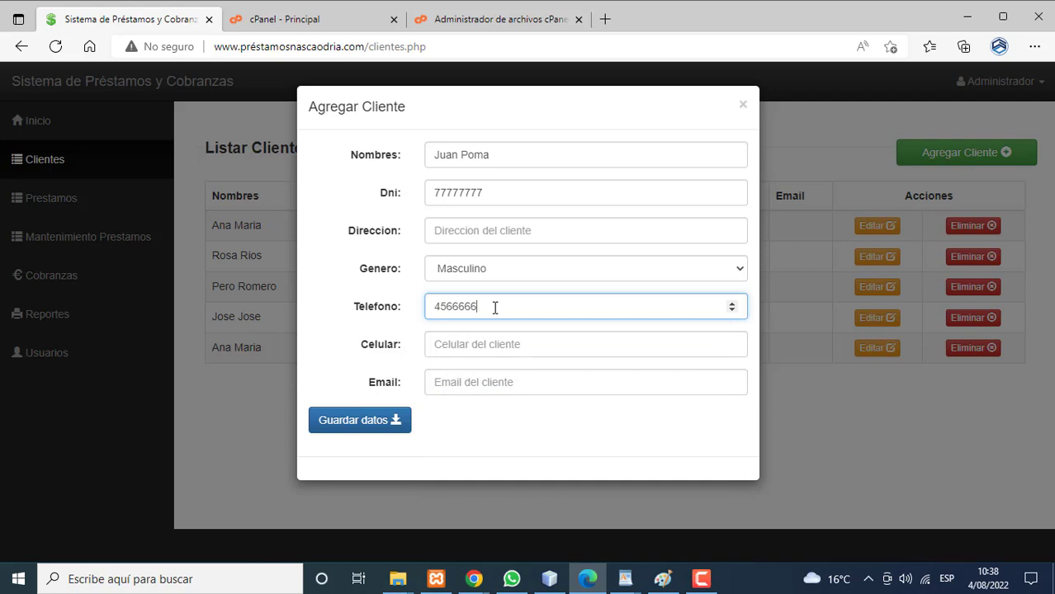
{"action": "left_click", "coordinate": [466, 340]}
{"action": "type", "text": "666666"}
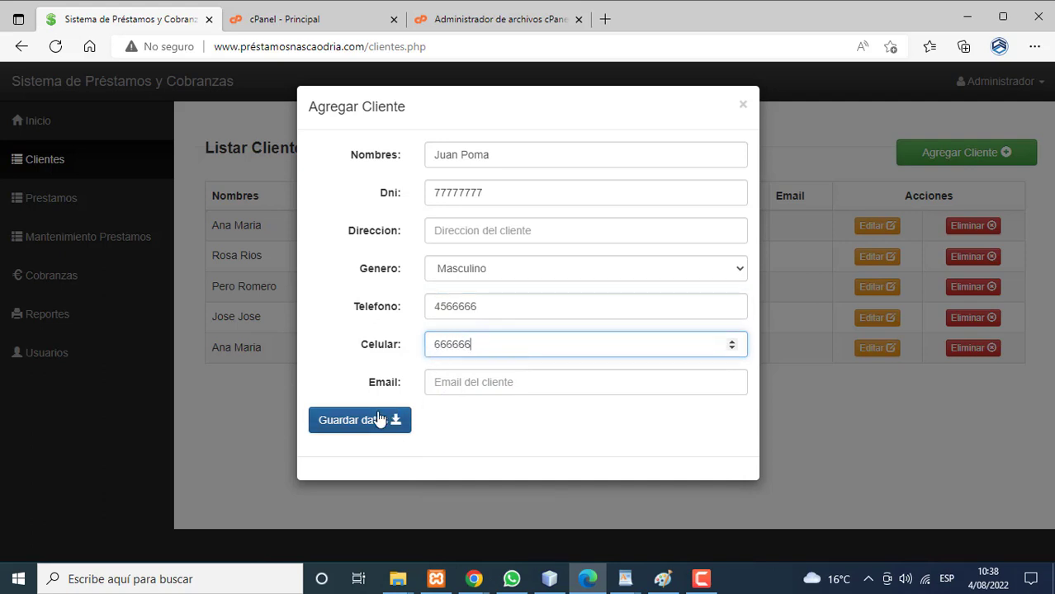
{"action": "left_click", "coordinate": [375, 419]}
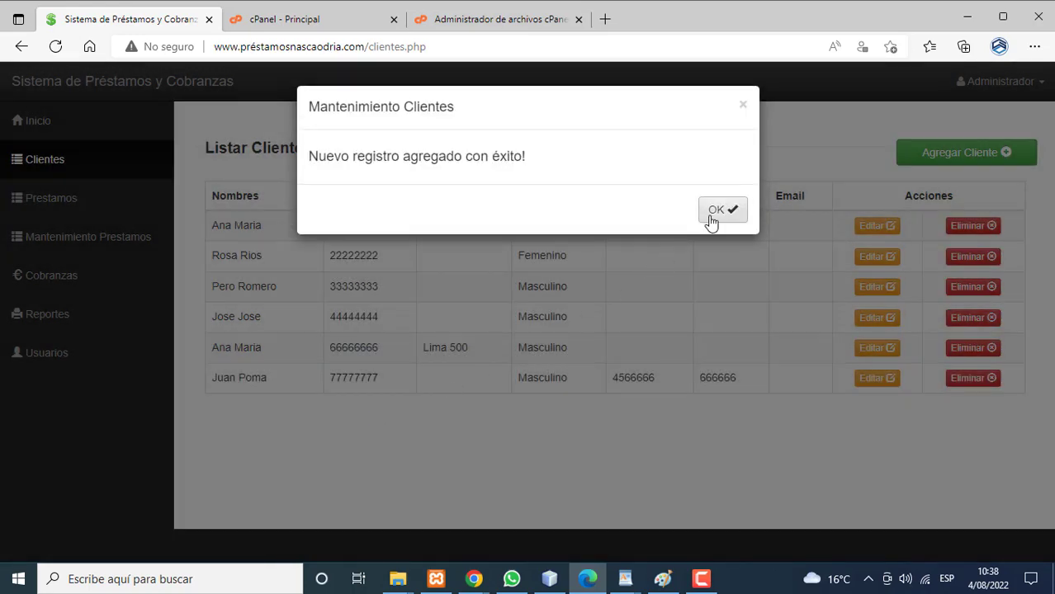
{"action": "left_click", "coordinate": [711, 215]}
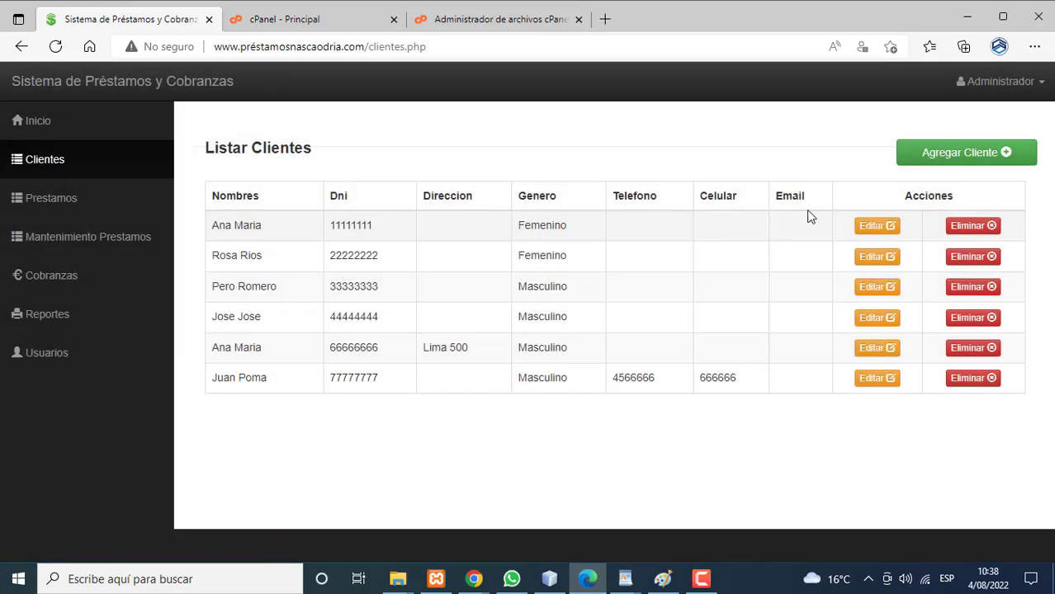
Step: Start a seventh client with name and a short DNI, which is rejected by the eight-digit DNI warning
{"action": "left_click", "coordinate": [911, 168]}
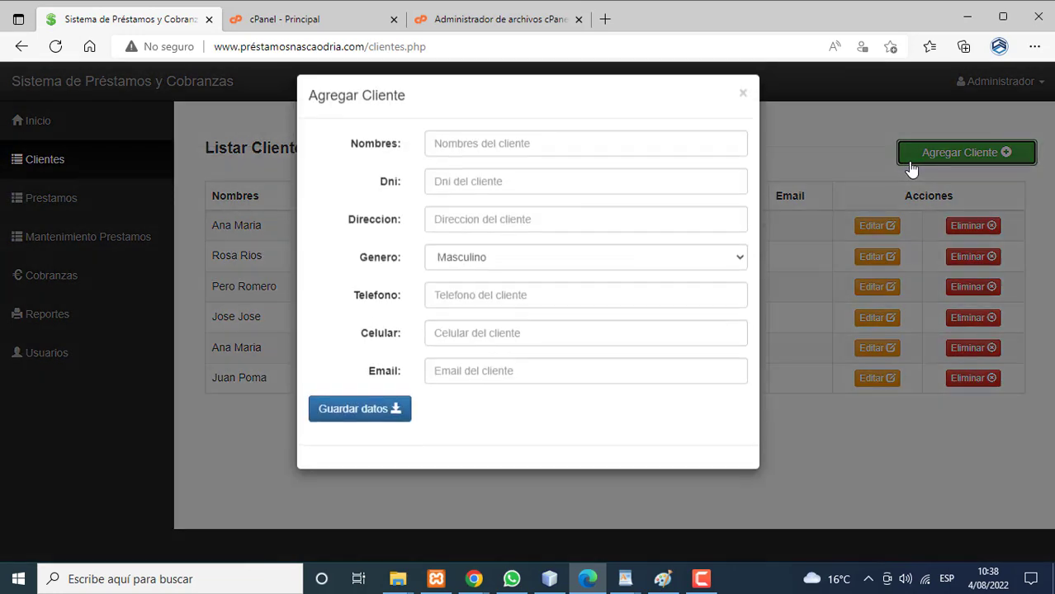
{"action": "left_click", "coordinate": [520, 163]}
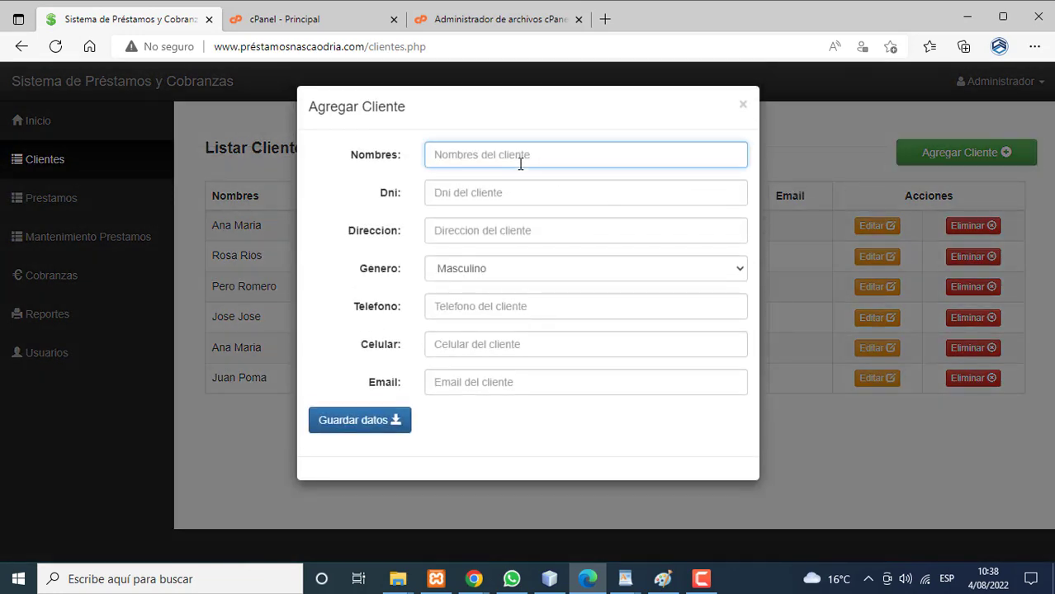
{"action": "key", "text": "Tab"}
{"action": "type", "text": "7"}
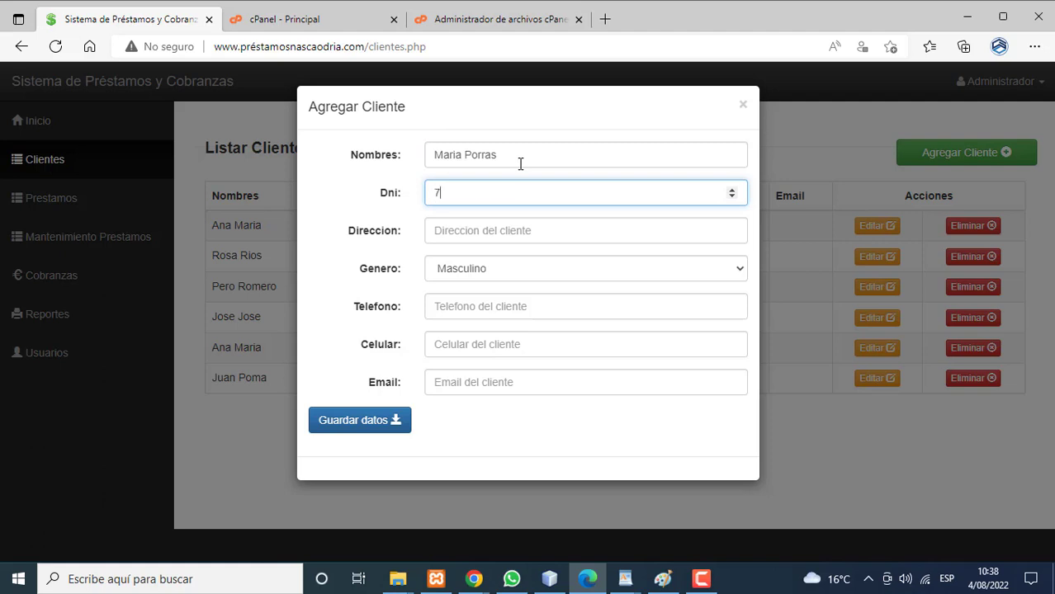
{"action": "type", "text": "888888"}
{"action": "key", "text": "BackSpace"}
{"action": "key", "text": "BackSpace"}
{"action": "left_click", "coordinate": [373, 421]}
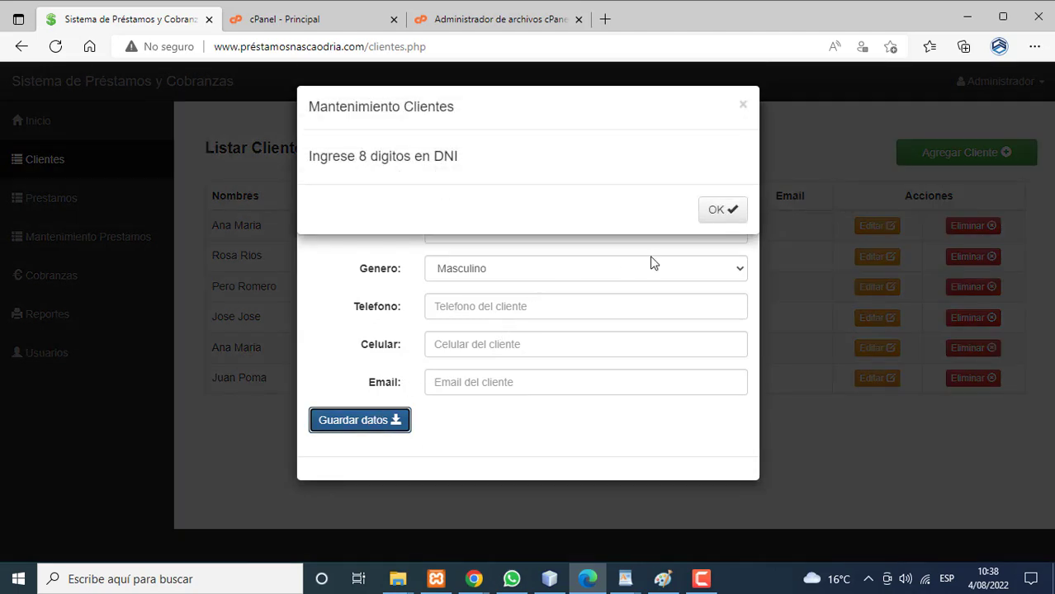
{"action": "left_click", "coordinate": [727, 213]}
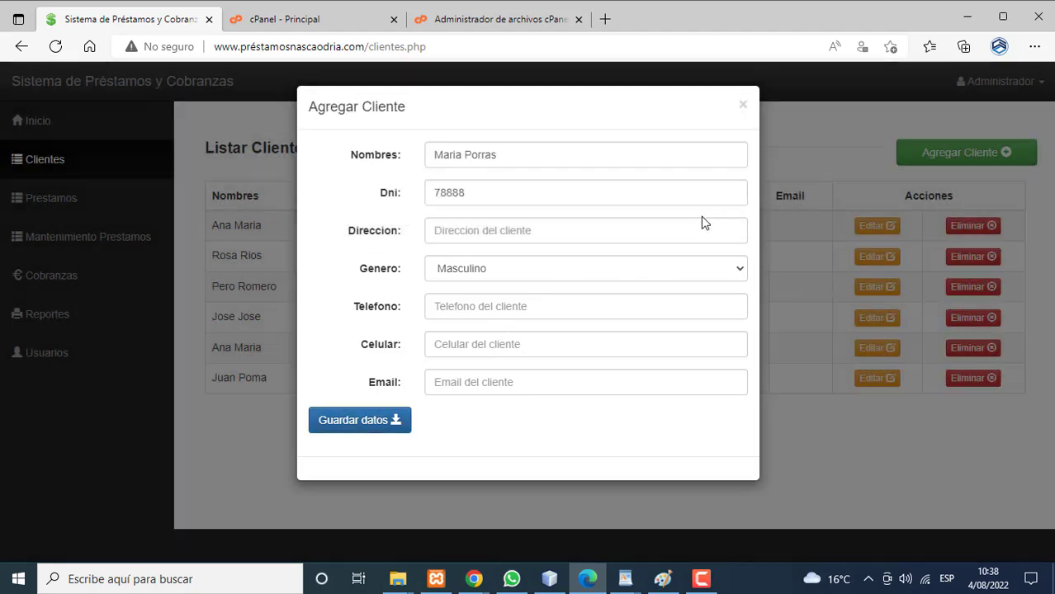
Step: Complete the DNI to eight digits, add an address and e-mail, and save the client
{"action": "left_click", "coordinate": [530, 203]}
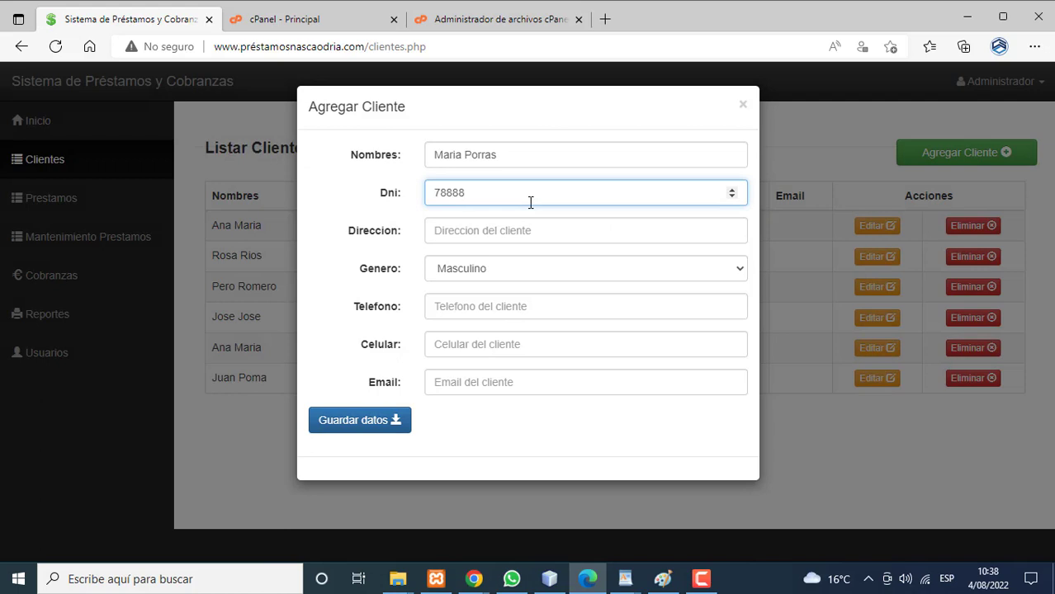
{"action": "type", "text": "888"}
{"action": "left_click", "coordinate": [499, 231]}
{"action": "type", "text": "l"}
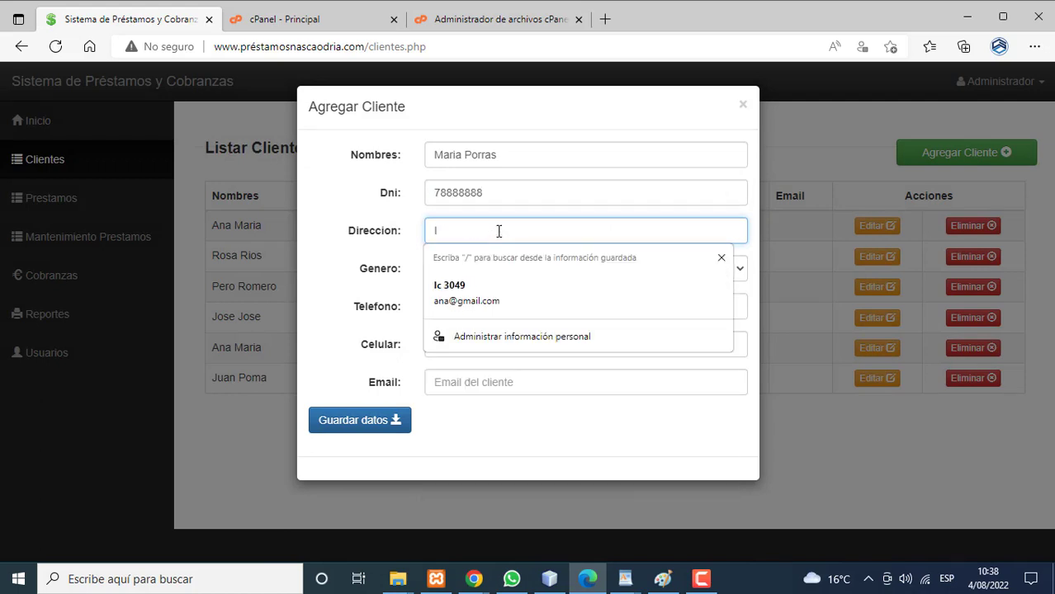
{"action": "type", "text": "a 567"}
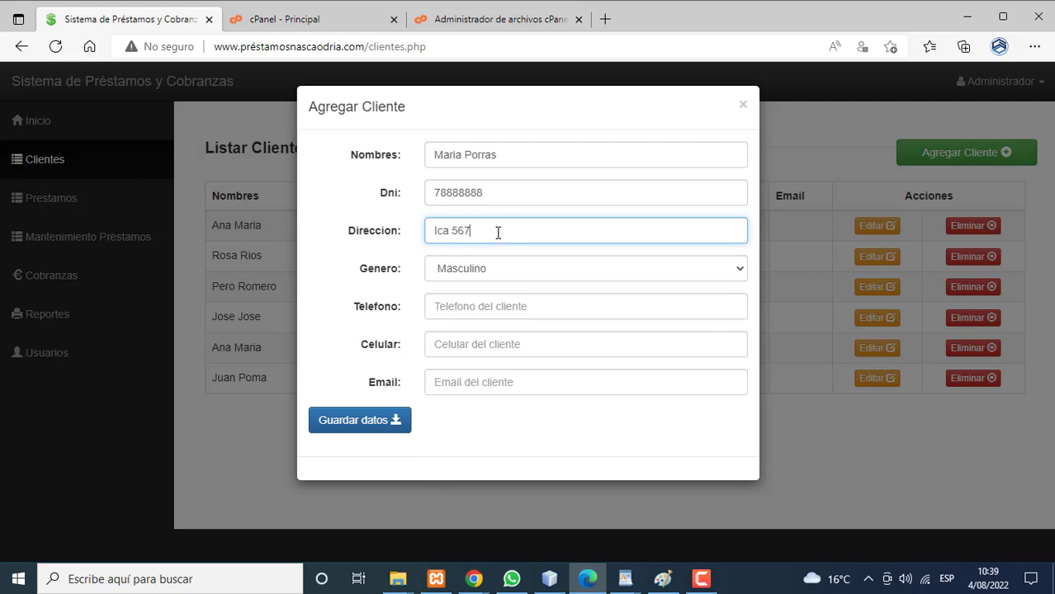
{"action": "left_click", "coordinate": [443, 379]}
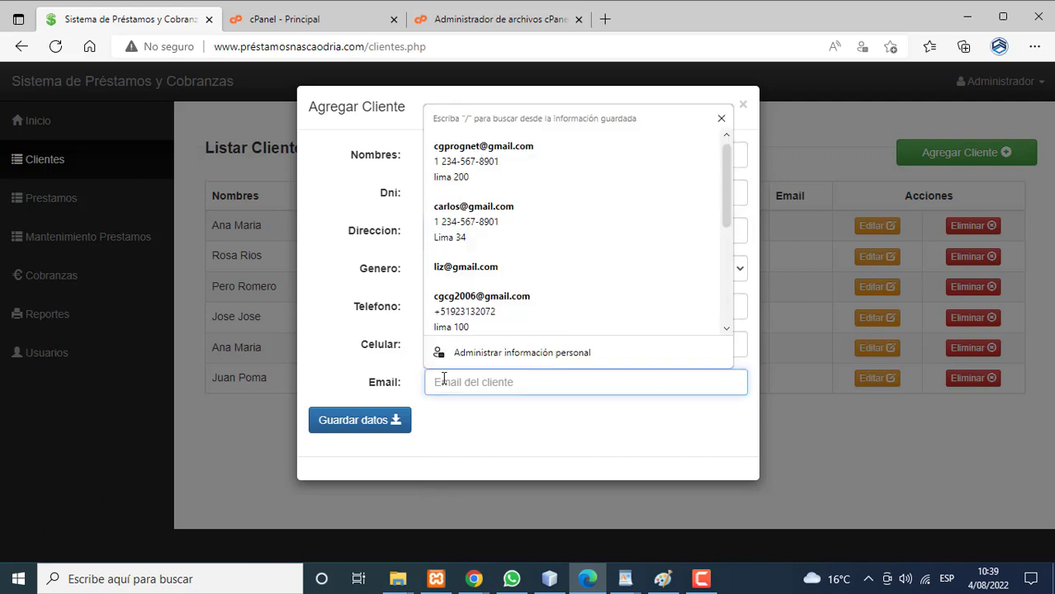
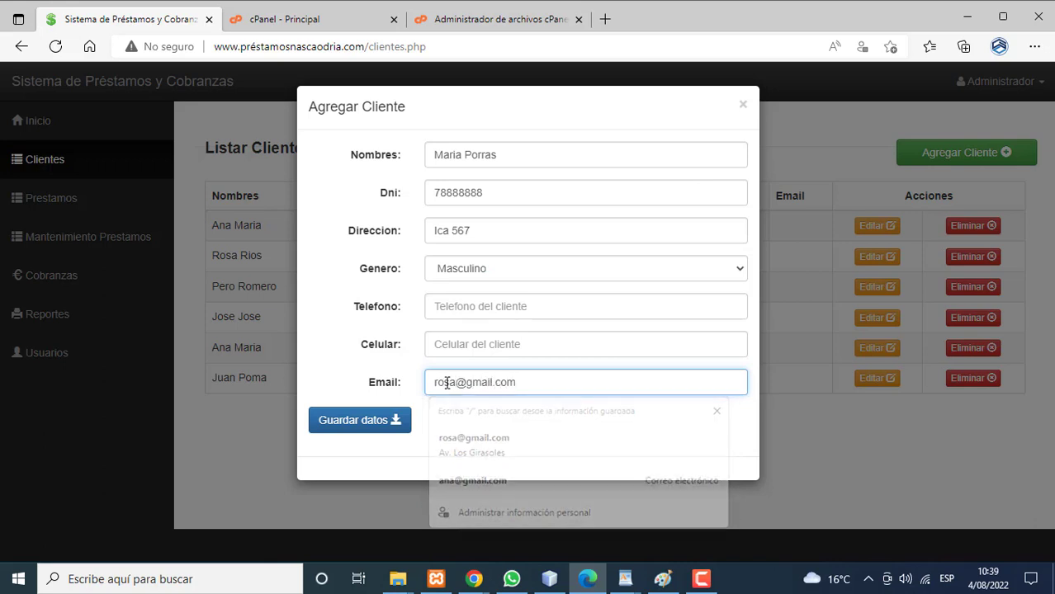
{"action": "left_click", "coordinate": [392, 417]}
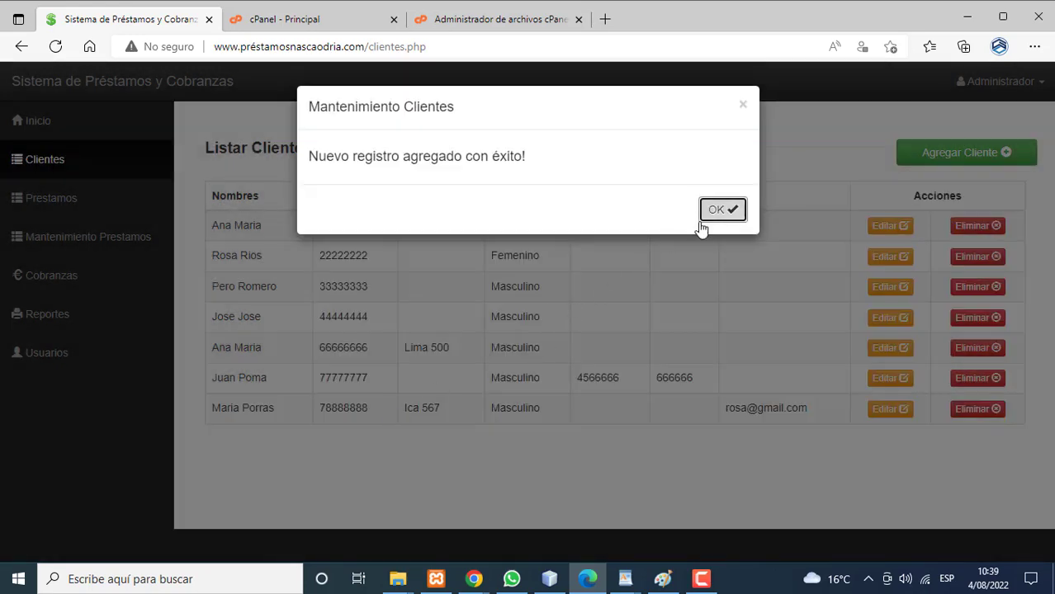
Step: Edit the first client to add telephone, mobile number and e-mail, and save the changes
{"action": "left_click", "coordinate": [704, 217]}
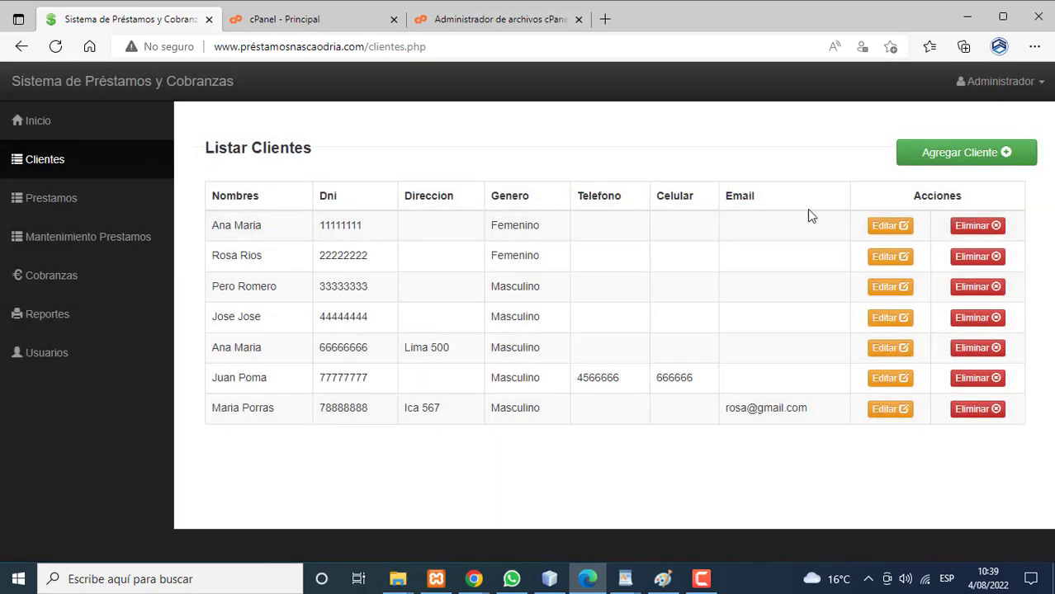
{"action": "left_click", "coordinate": [882, 231]}
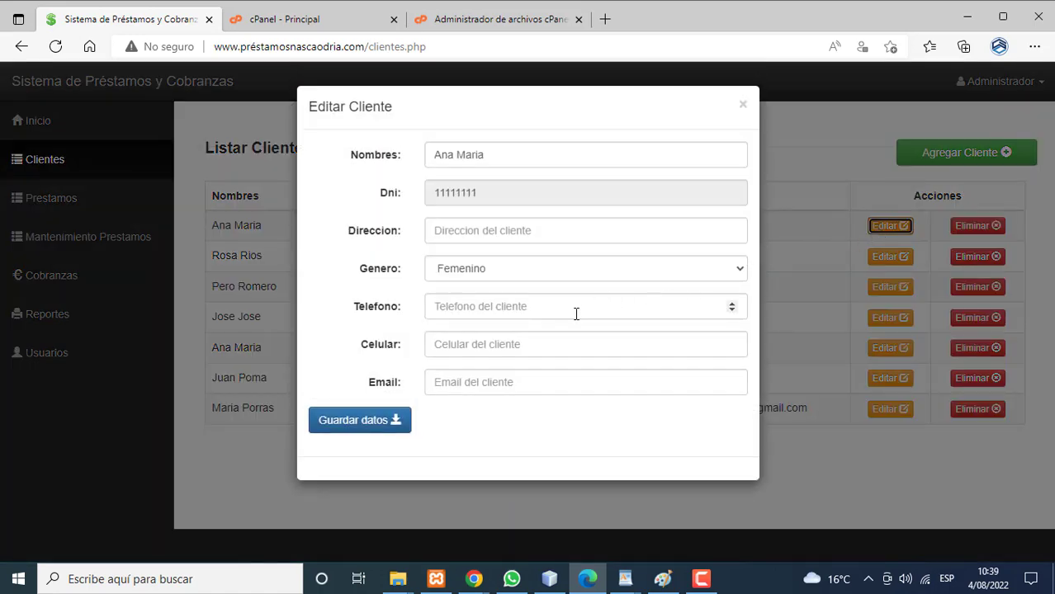
{"action": "left_click", "coordinate": [544, 309]}
{"action": "type", "text": "233"}
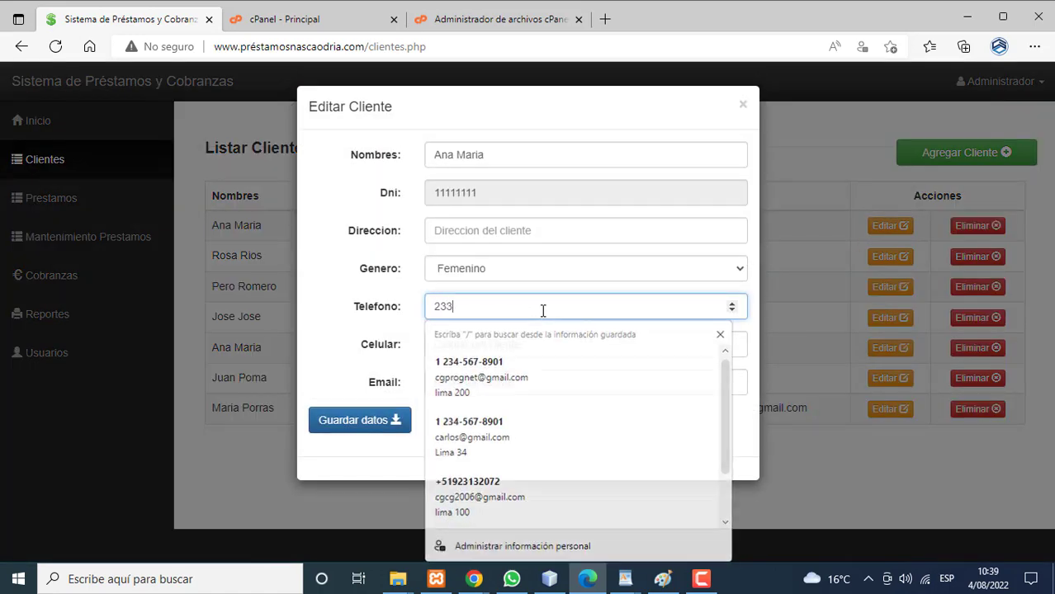
{"action": "type", "text": "3333"}
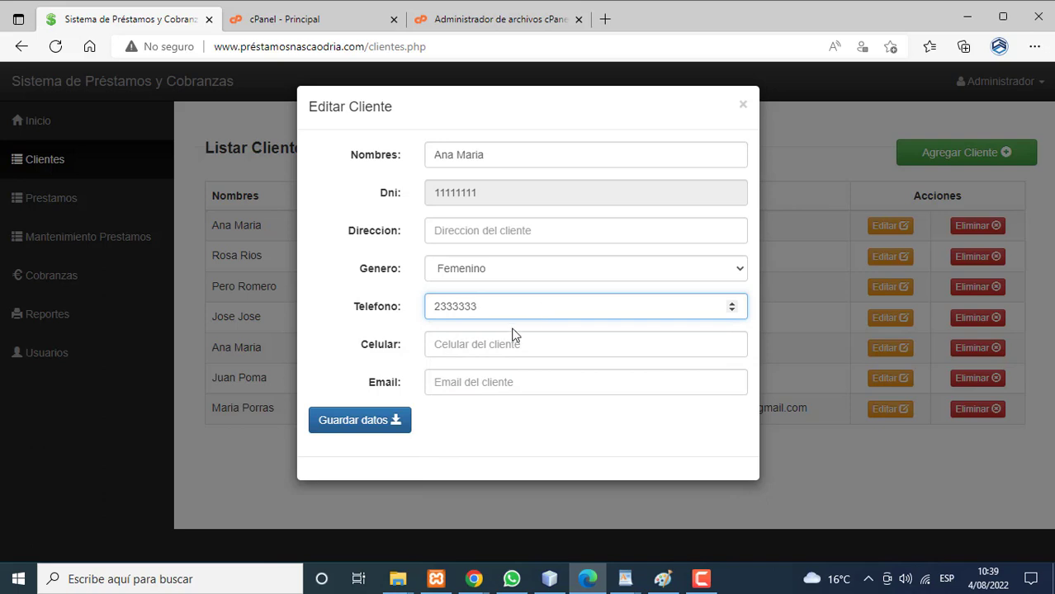
{"action": "left_click", "coordinate": [506, 339]}
{"action": "type", "text": "6"}
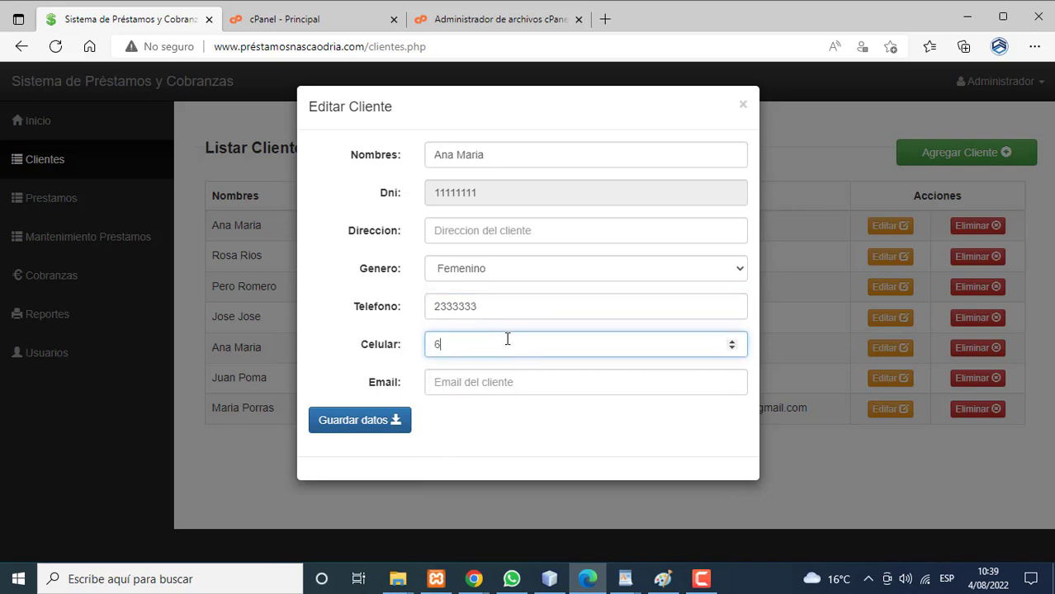
{"action": "type", "text": "78888"}
{"action": "left_click", "coordinate": [460, 384]}
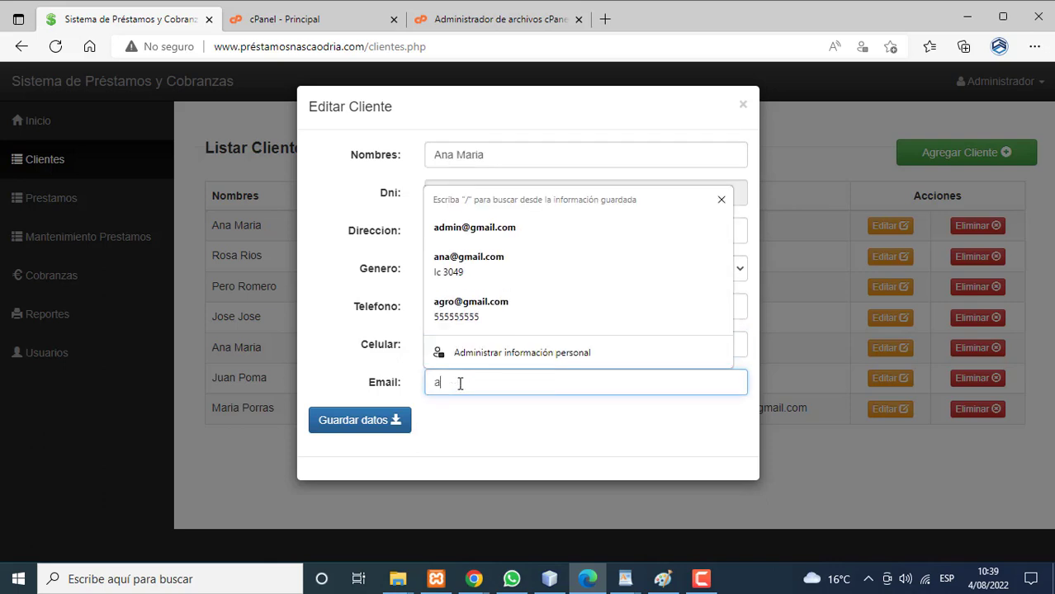
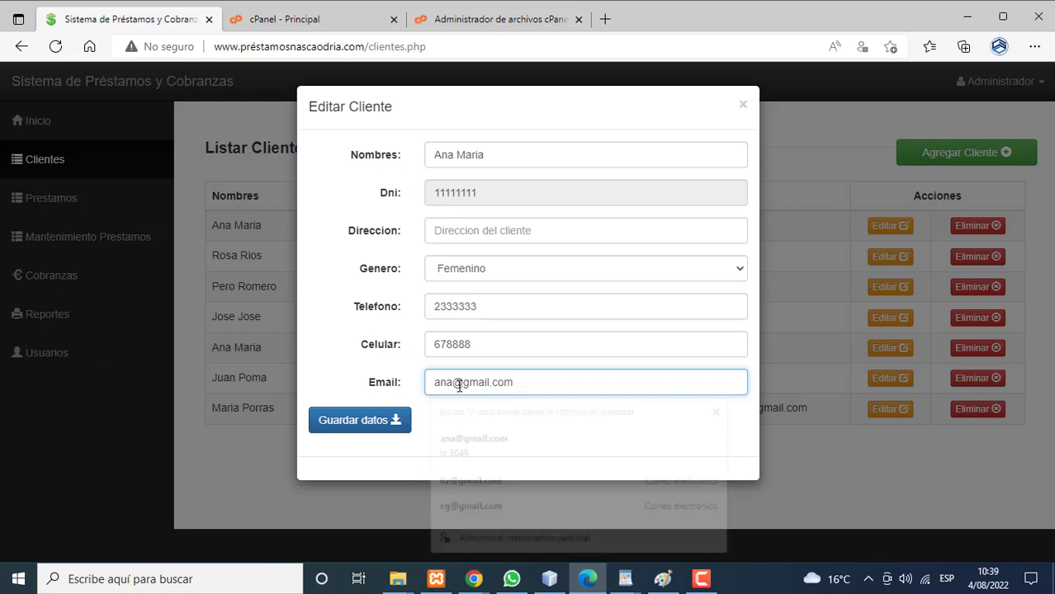
{"action": "left_click", "coordinate": [380, 421]}
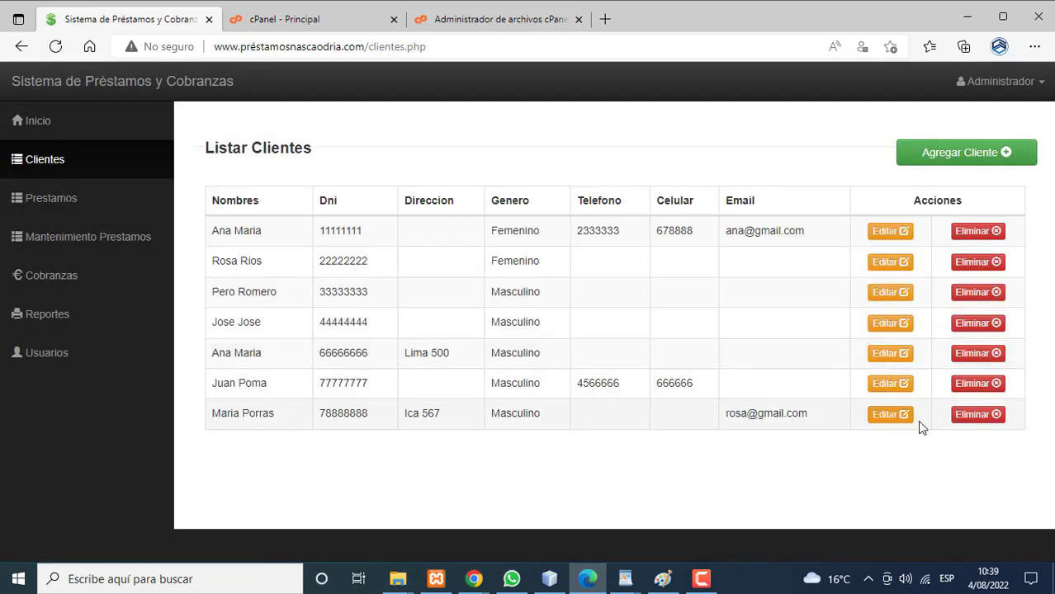
Step: Edit the fifth client to add telephone, mobile number and e-mail, and save the changes
{"action": "left_click", "coordinate": [878, 357]}
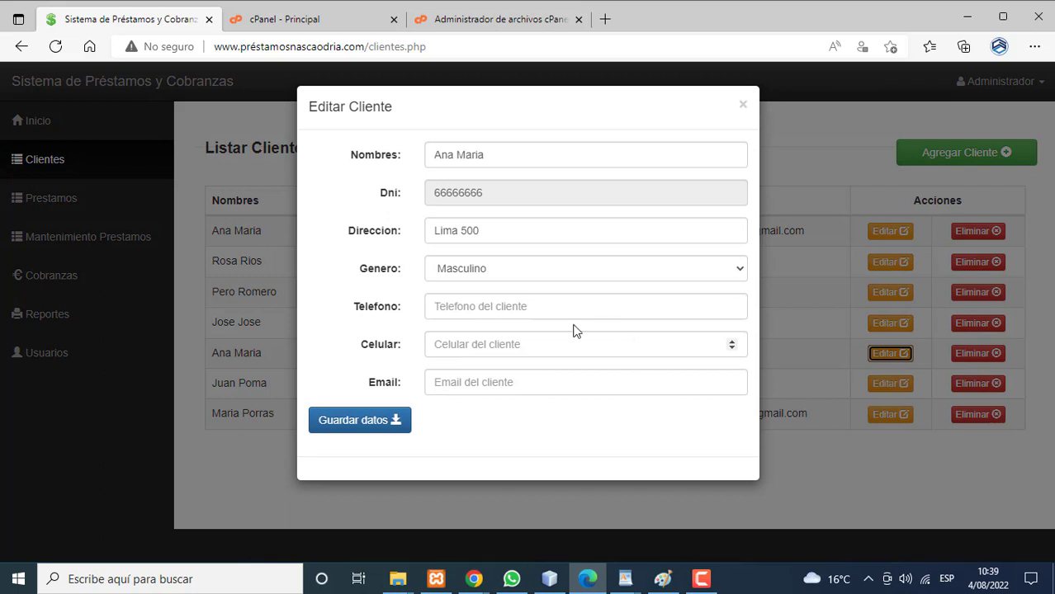
{"action": "left_click", "coordinate": [520, 306]}
{"action": "type", "text": "66"}
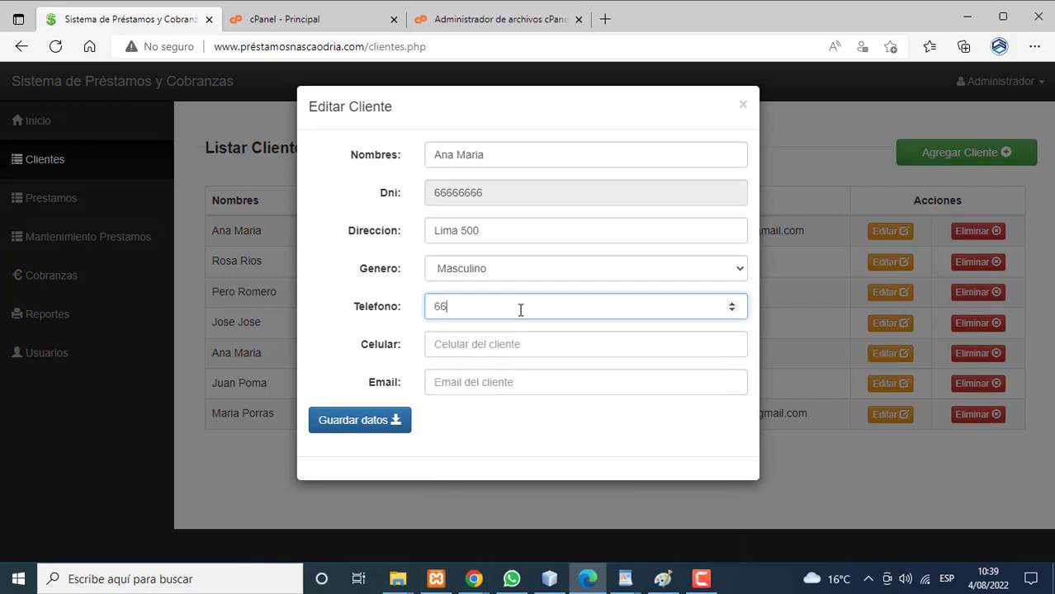
{"action": "type", "text": "6666"}
{"action": "left_click", "coordinate": [507, 337]}
{"action": "type", "text": "777777"}
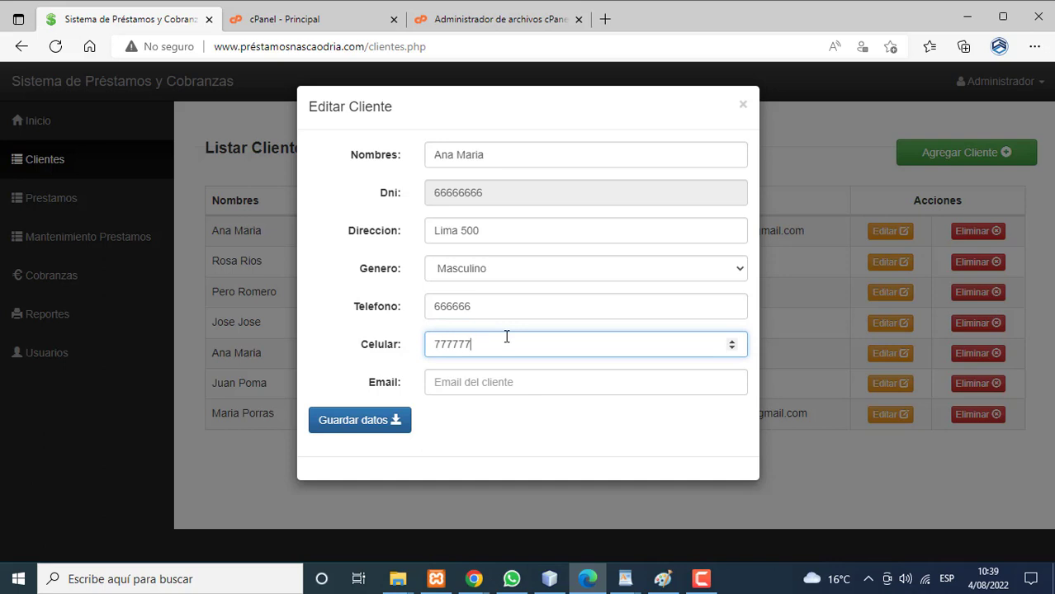
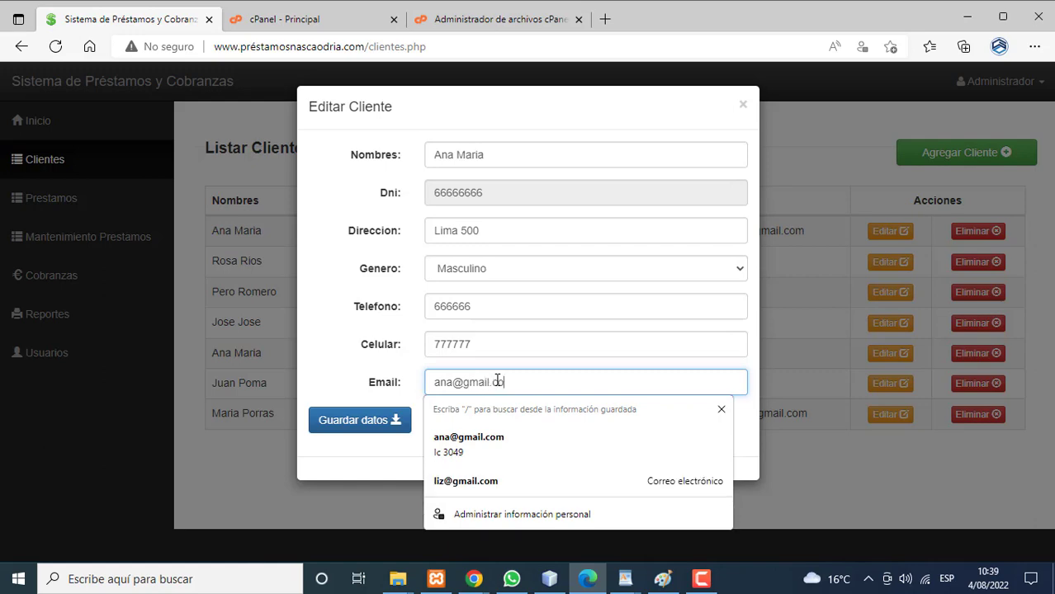
{"action": "left_click", "coordinate": [385, 423]}
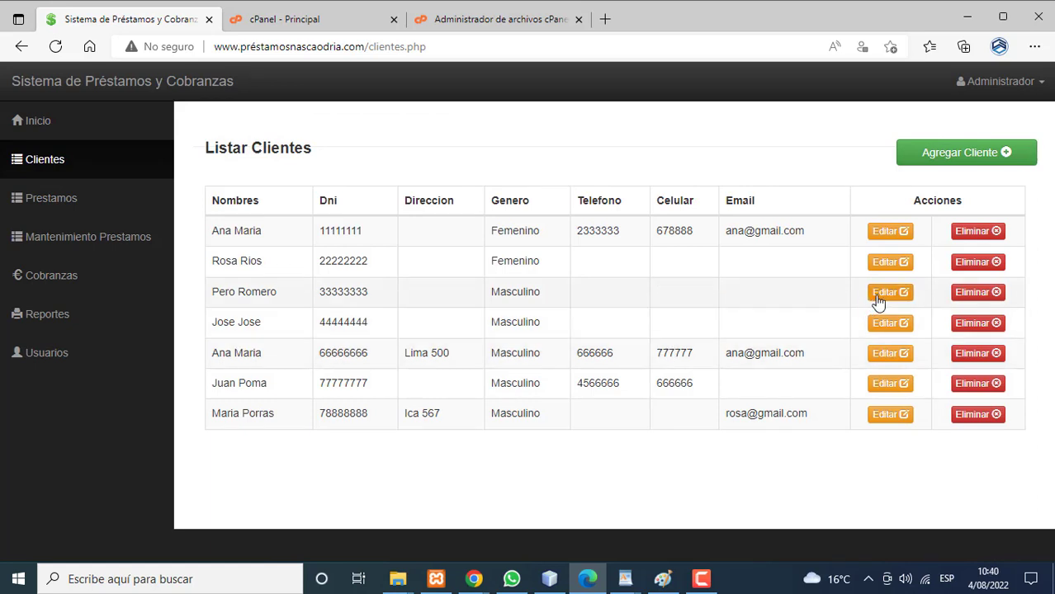
Step: Begin correcting the third client's misspelled name, then close the edit form without saving
{"action": "left_click", "coordinate": [879, 297]}
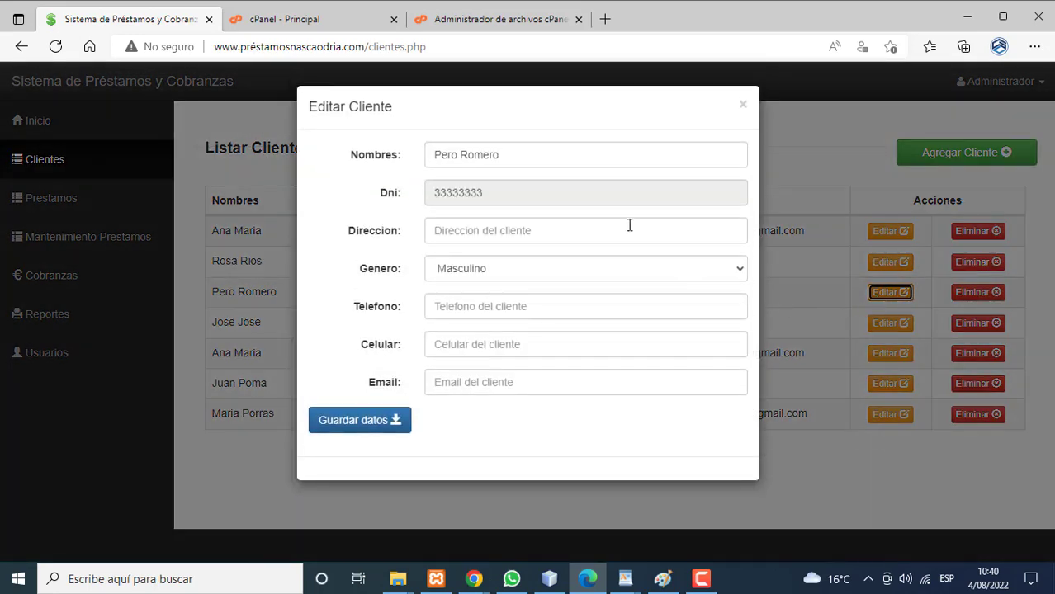
{"action": "left_click", "coordinate": [529, 164]}
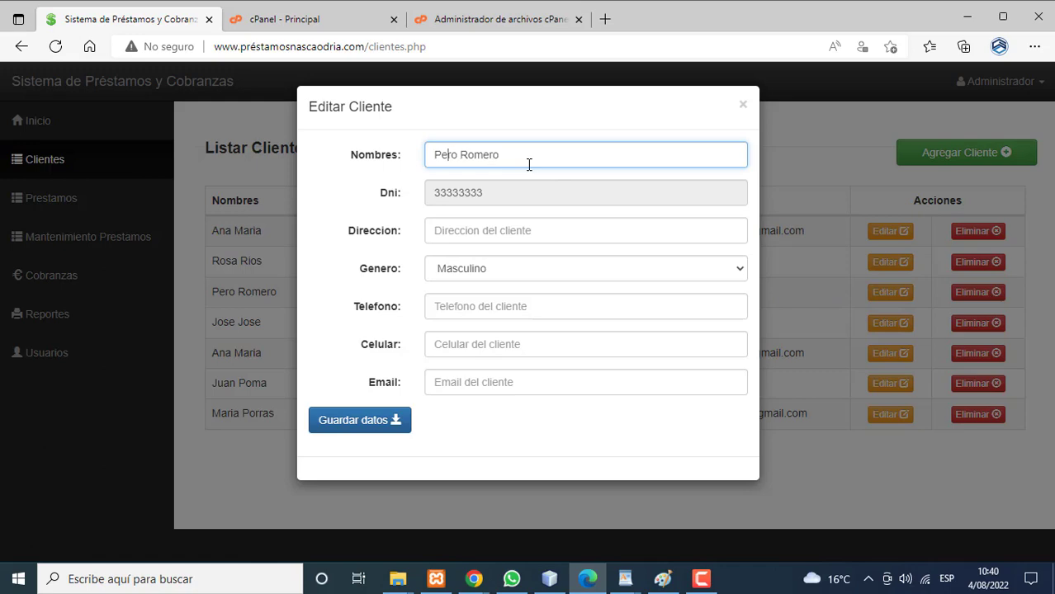
{"action": "type", "text": "d"}
{"action": "key", "text": "Escape"}
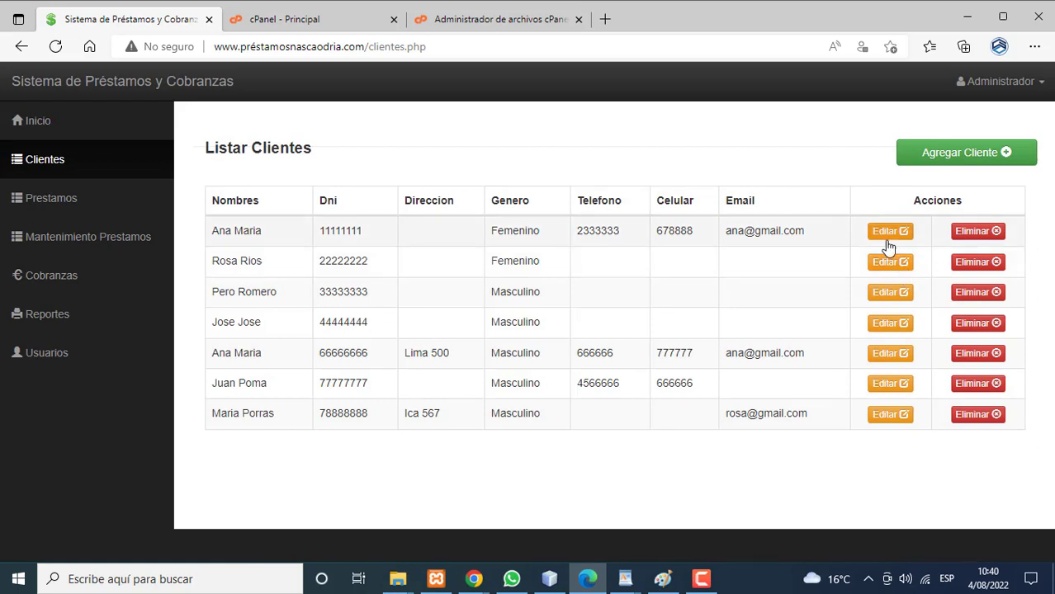
Step: Fix the third client's name by inserting the missing 'd', add an e-mail, and save
{"action": "left_click", "coordinate": [879, 293]}
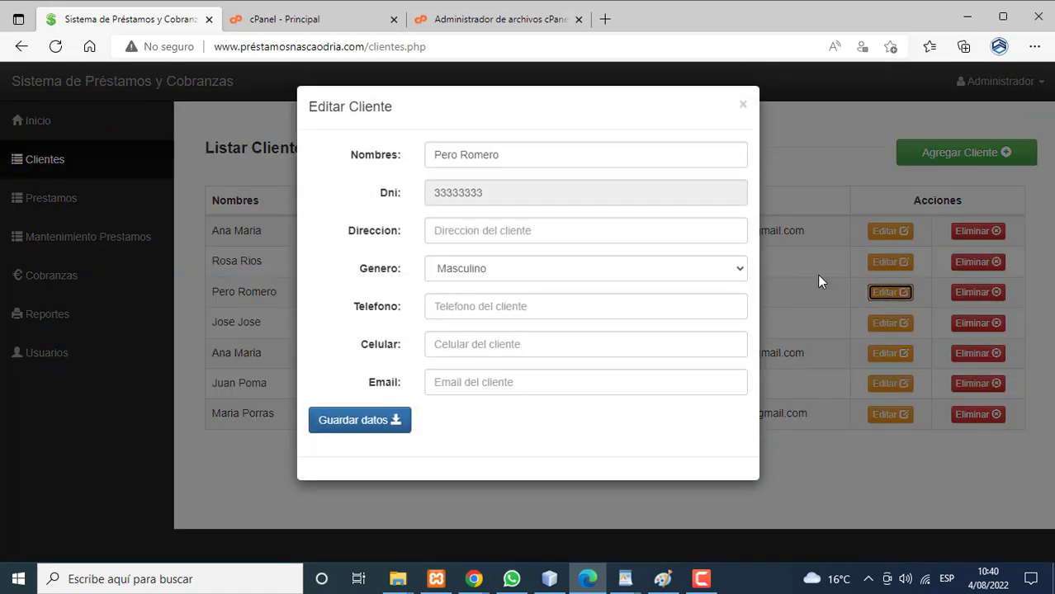
{"action": "left_click", "coordinate": [447, 156]}
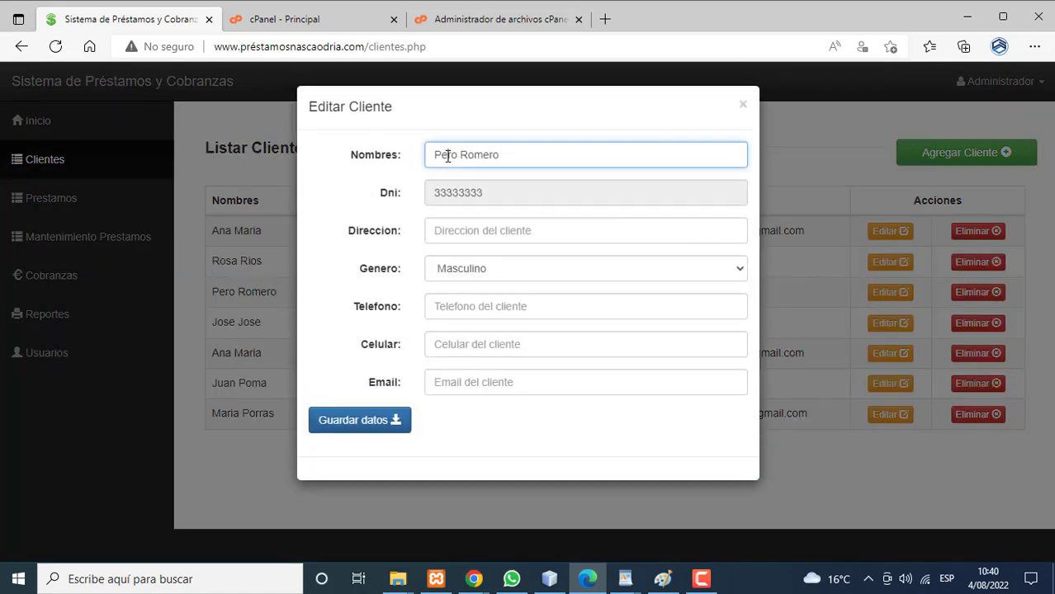
{"action": "type", "text": "d"}
{"action": "left_click", "coordinate": [452, 381]}
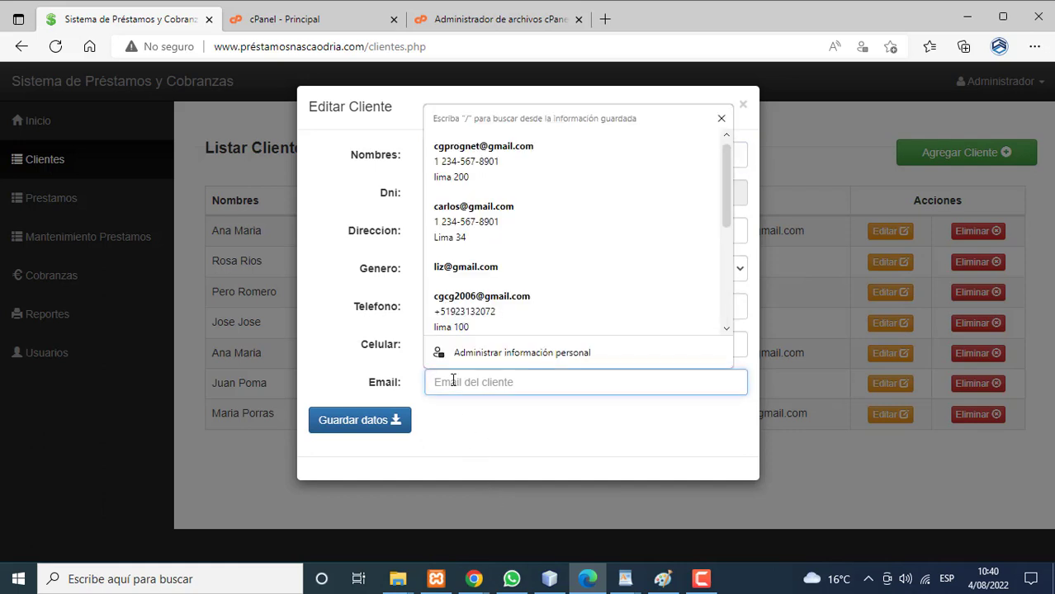
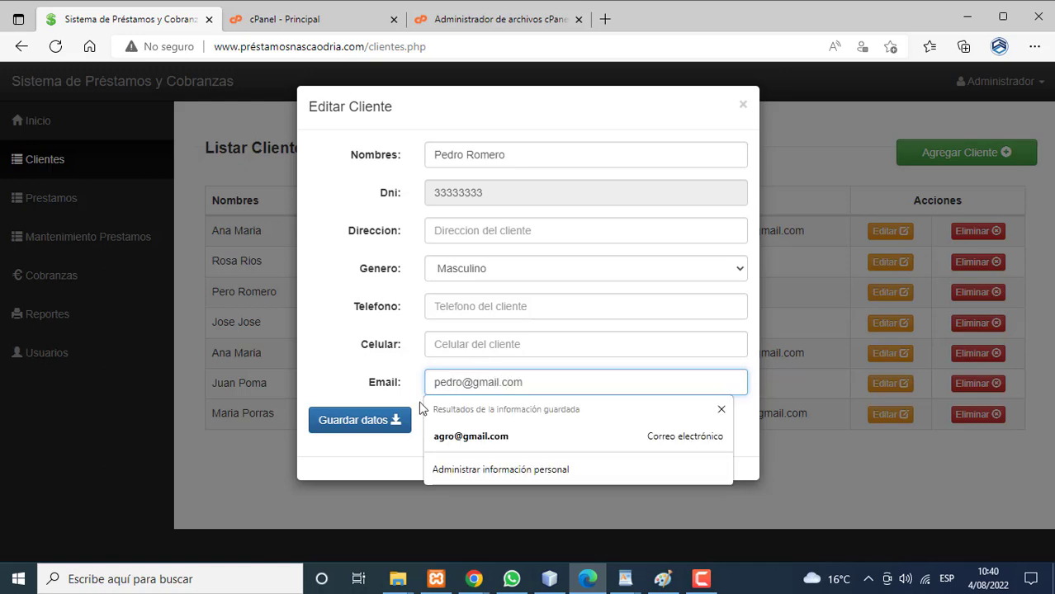
{"action": "left_click", "coordinate": [377, 422]}
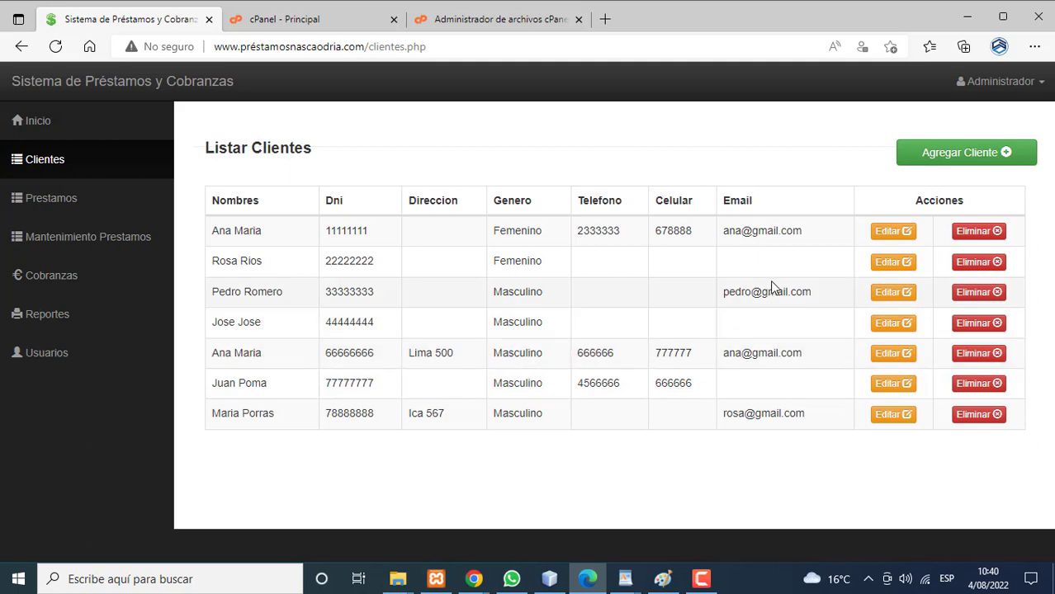
Step: Enter the street address in the first client's Direccion field and save the record
{"action": "left_click", "coordinate": [875, 238]}
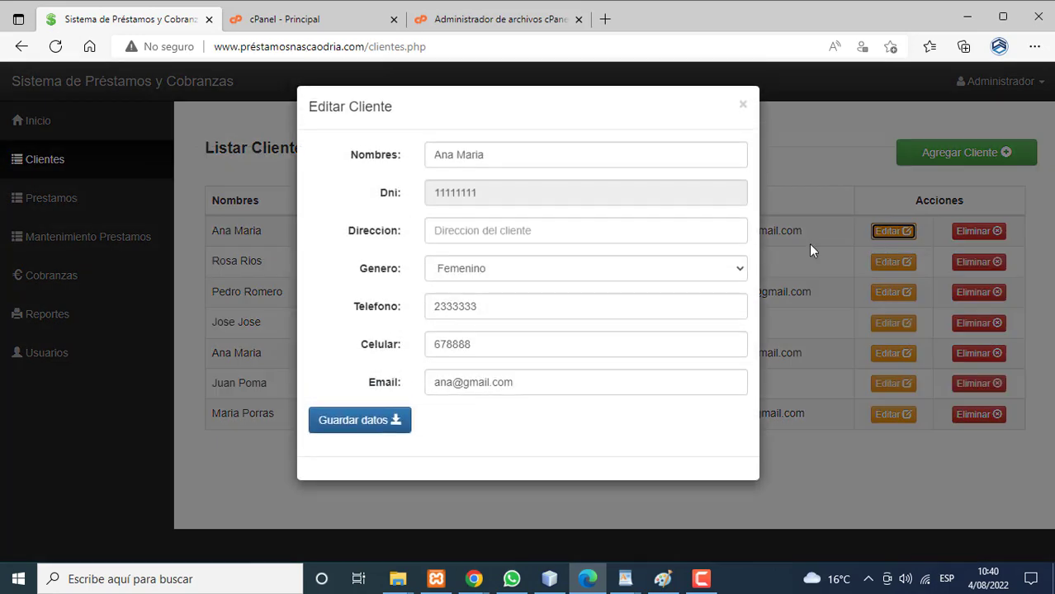
{"action": "left_click", "coordinate": [540, 240]}
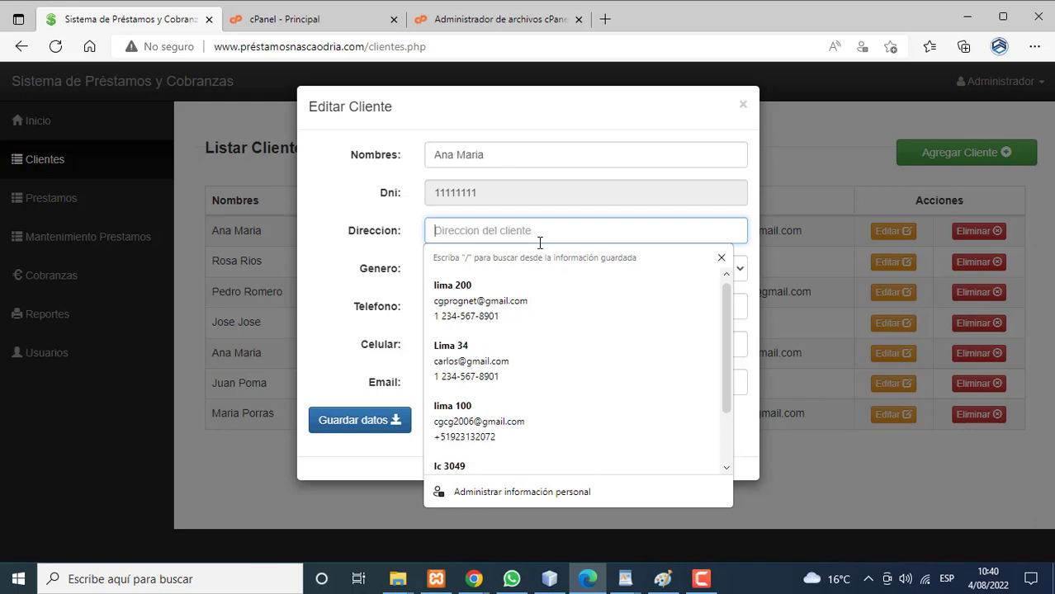
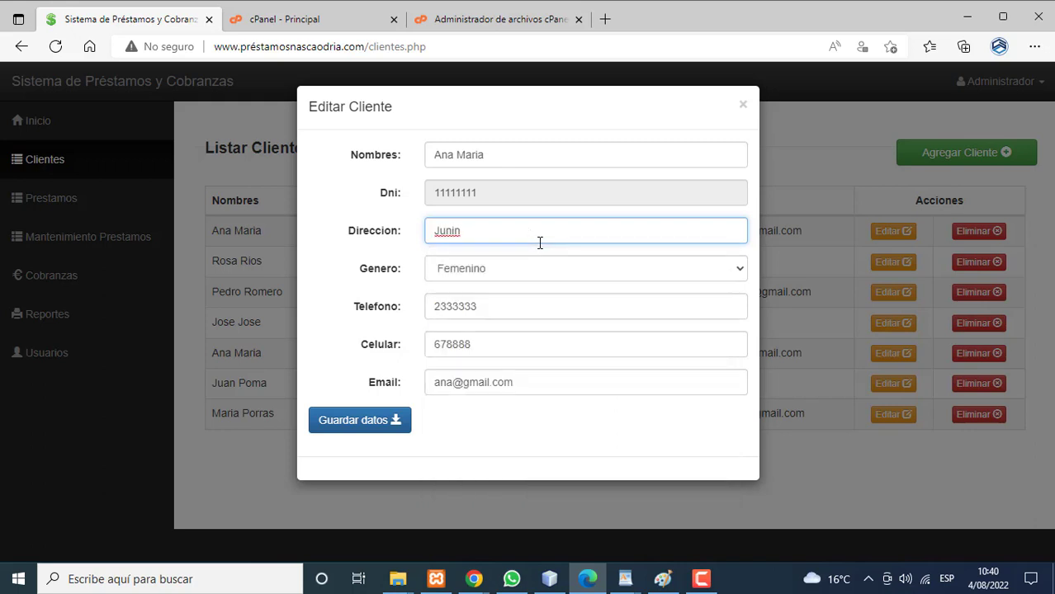
{"action": "left_click", "coordinate": [383, 421]}
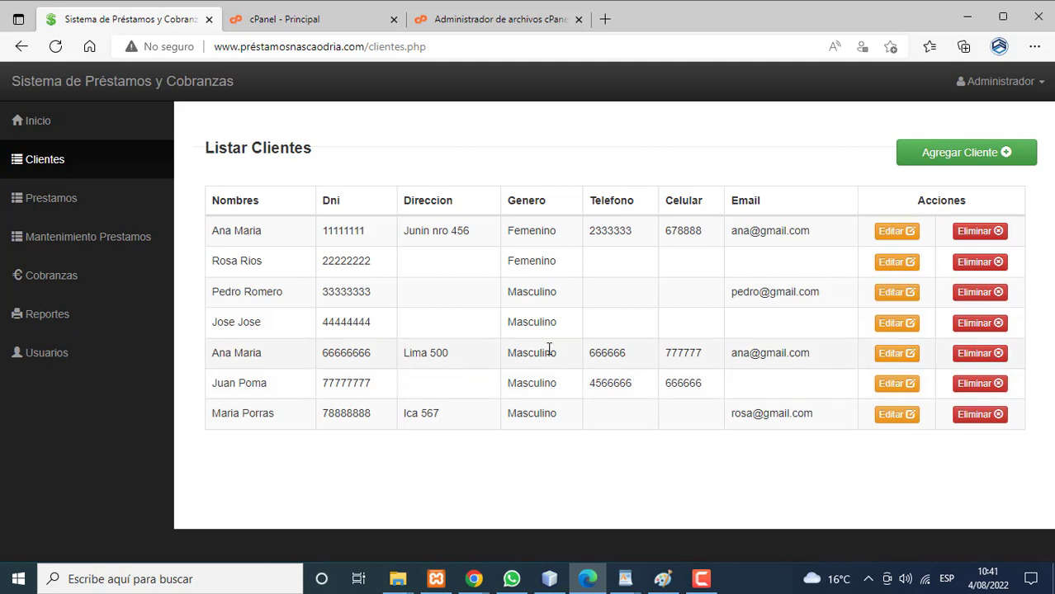
Step: Change Genero to Femenino for the fifth client and the last client, saving each
{"action": "left_click", "coordinate": [882, 356]}
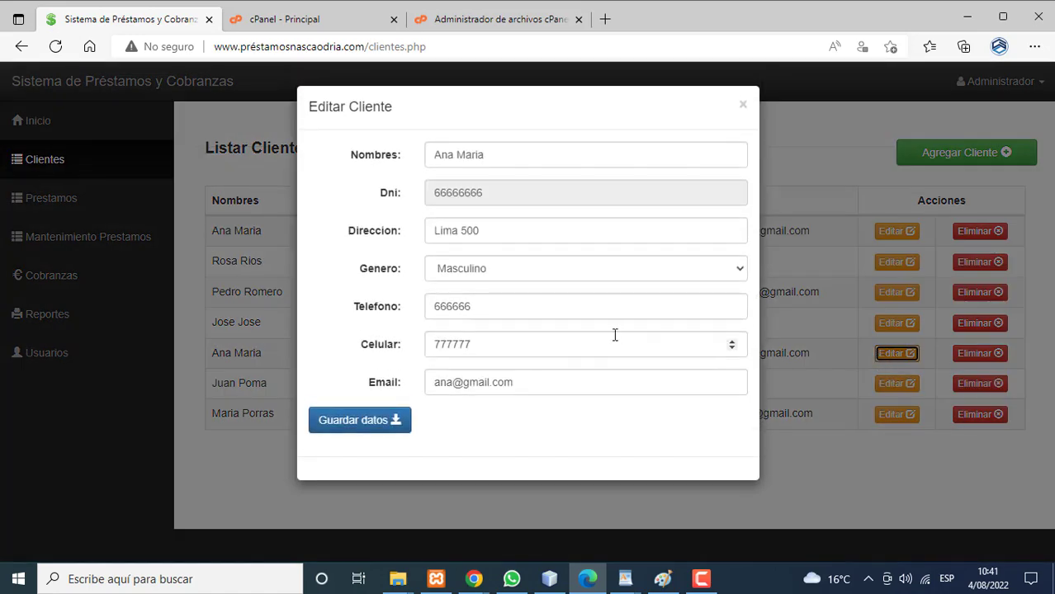
{"action": "left_click", "coordinate": [617, 270]}
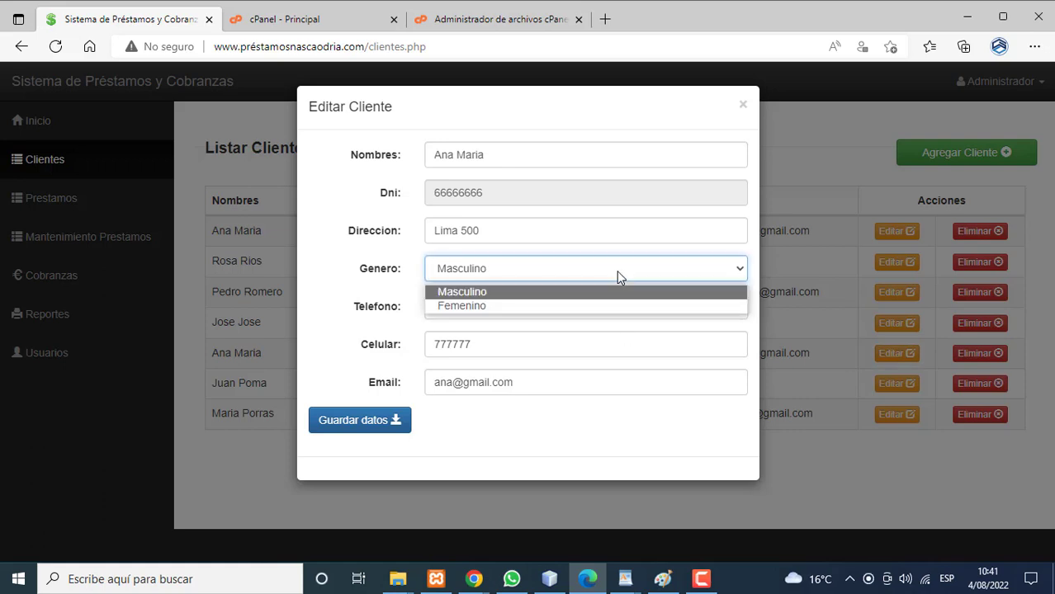
{"action": "left_click", "coordinate": [539, 309]}
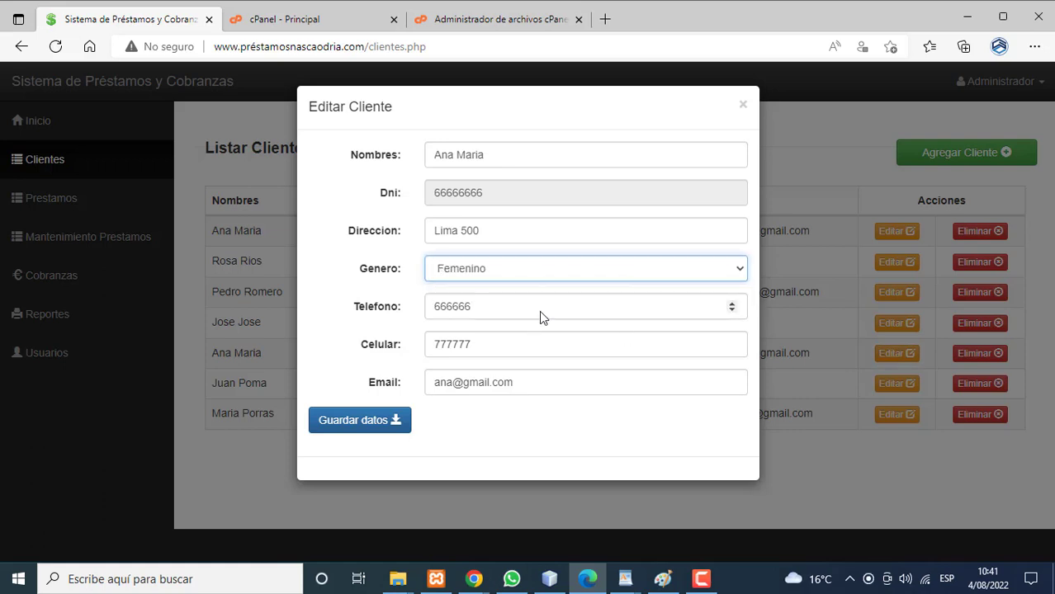
{"action": "left_click", "coordinate": [380, 425]}
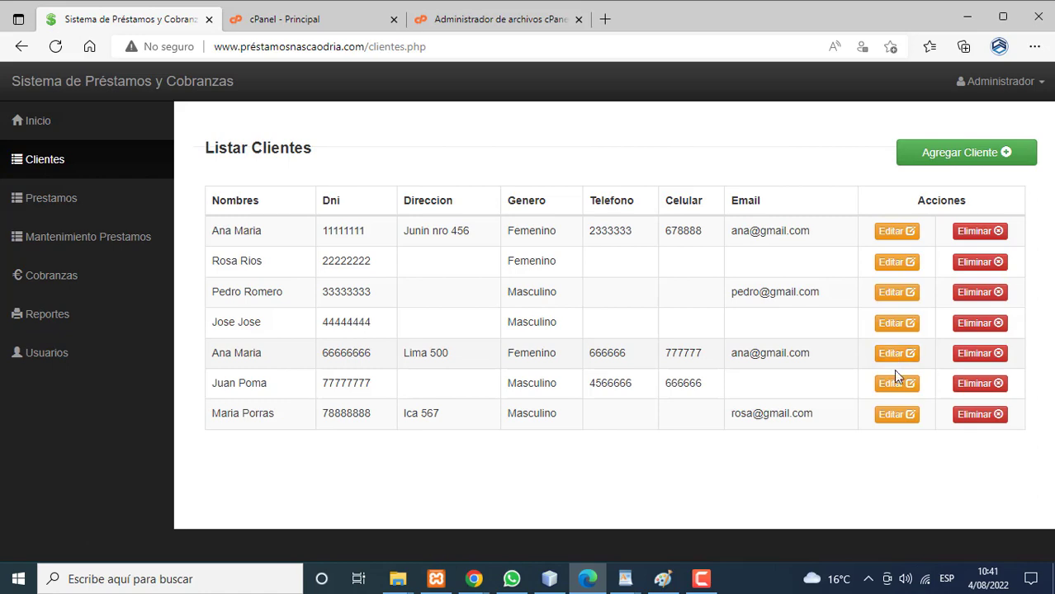
{"action": "left_click", "coordinate": [895, 414]}
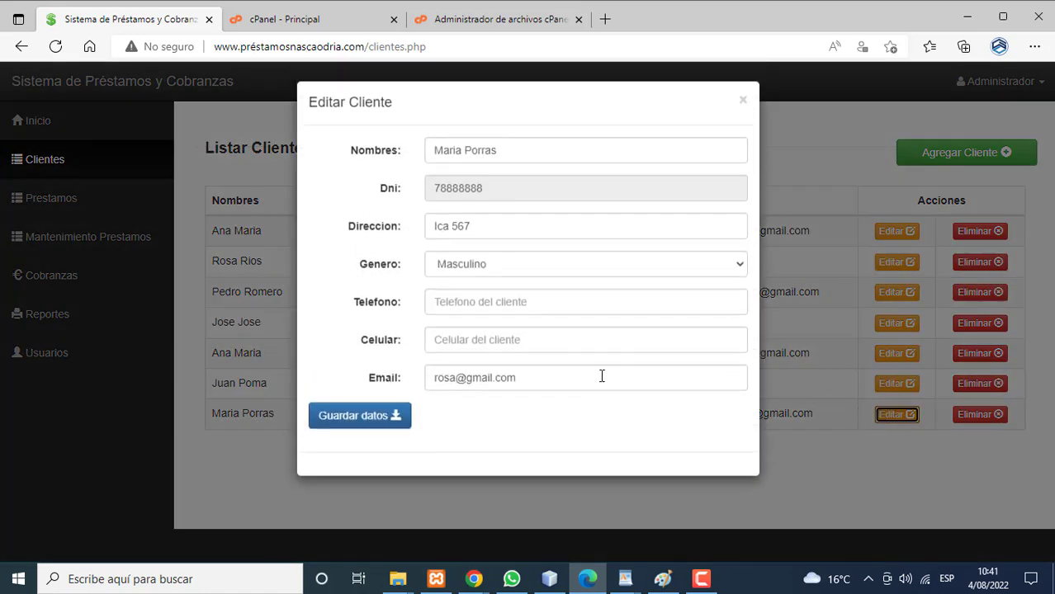
{"action": "left_click", "coordinate": [489, 269]}
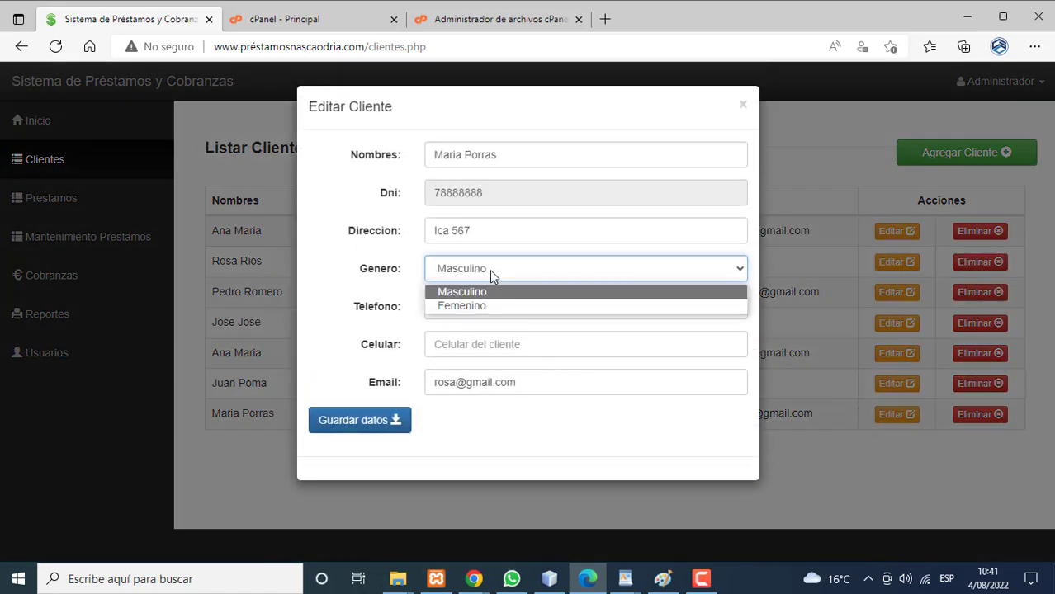
{"action": "left_click", "coordinate": [482, 306]}
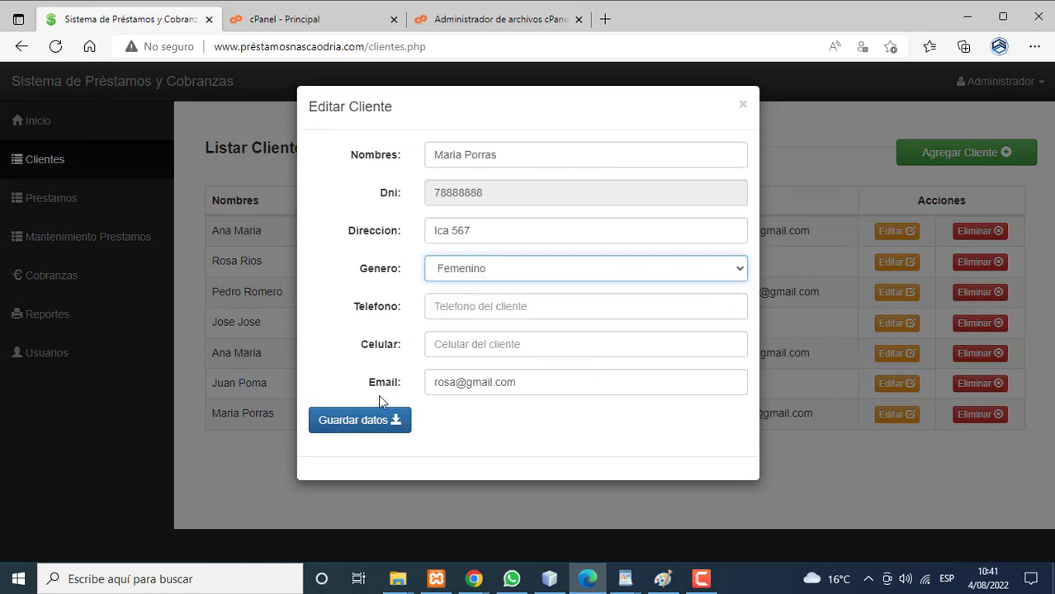
{"action": "left_click", "coordinate": [378, 421]}
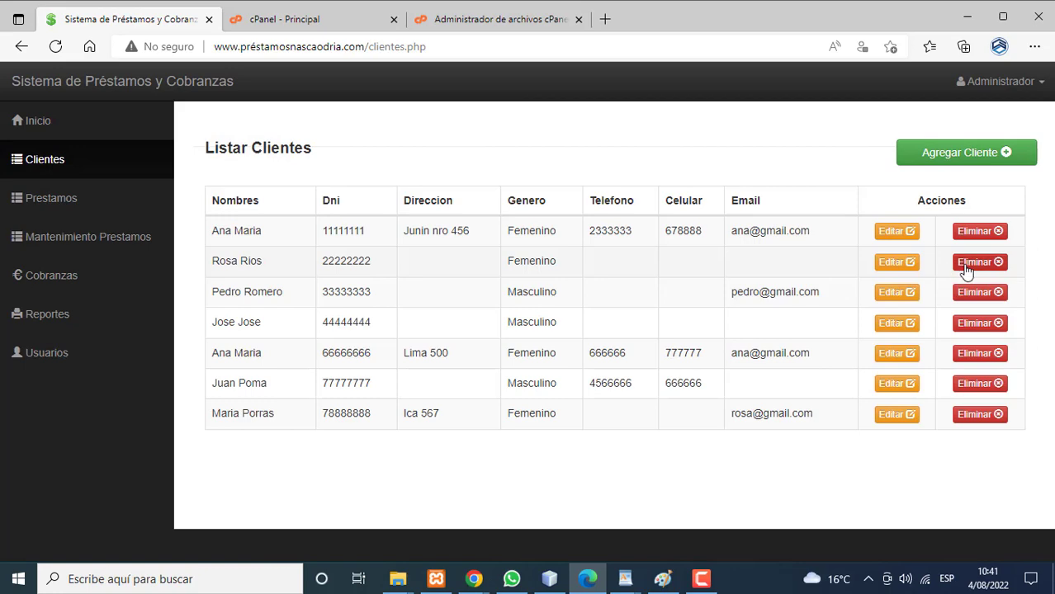
Step: Delete the second client, then the top client twice, and open Agregar Cliente
{"action": "left_click", "coordinate": [967, 265]}
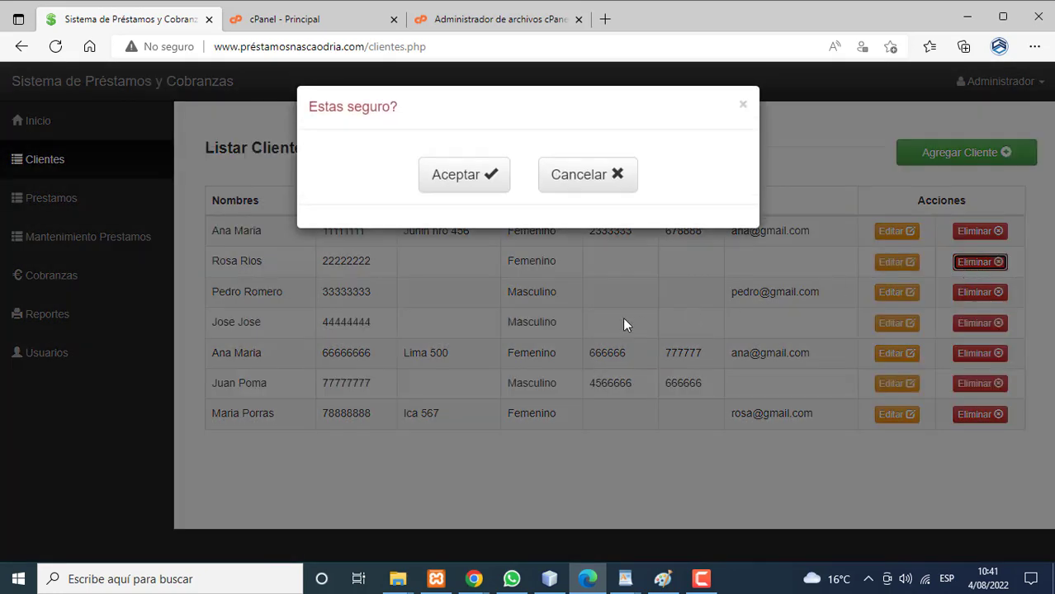
{"action": "left_click", "coordinate": [439, 185]}
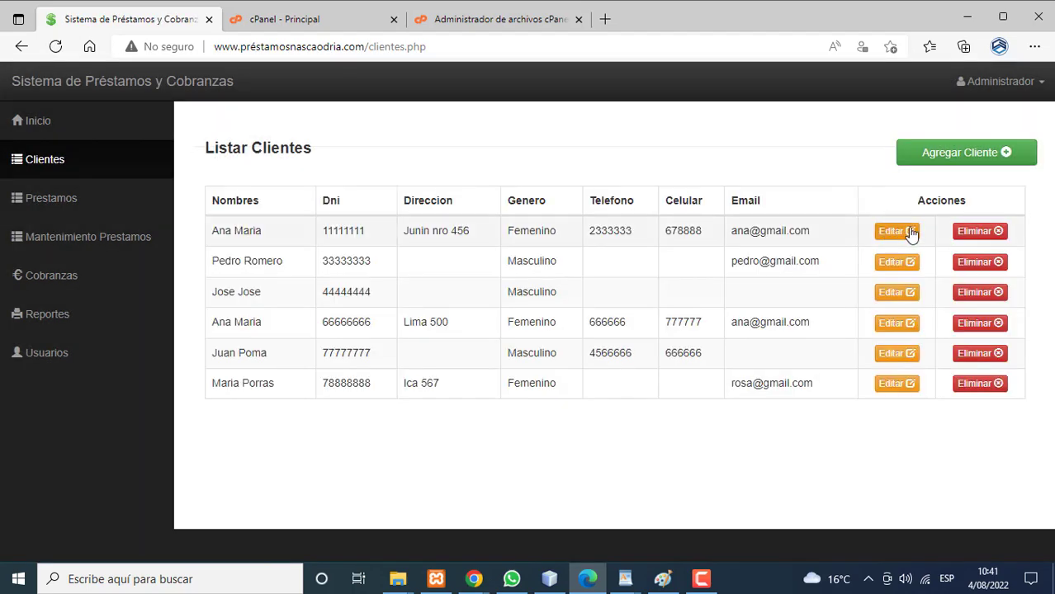
{"action": "left_click", "coordinate": [974, 232]}
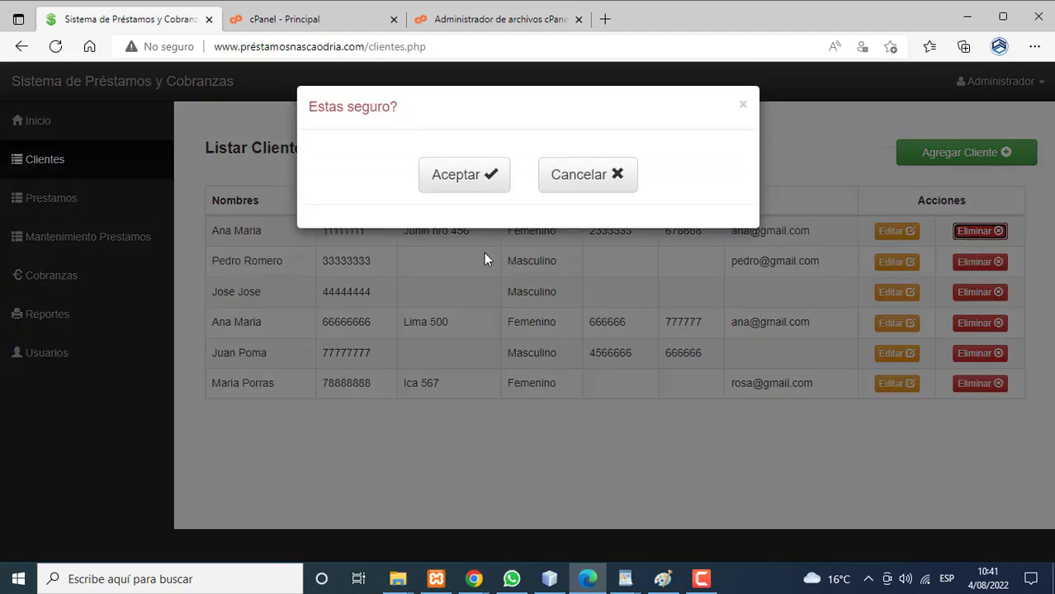
{"action": "left_click", "coordinate": [477, 178]}
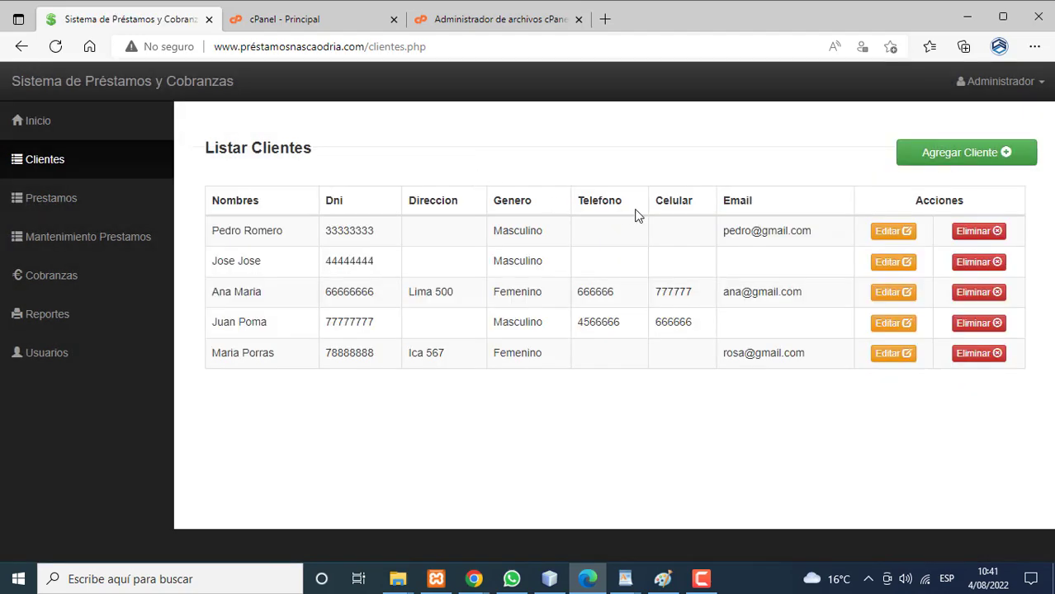
{"action": "left_click", "coordinate": [964, 234]}
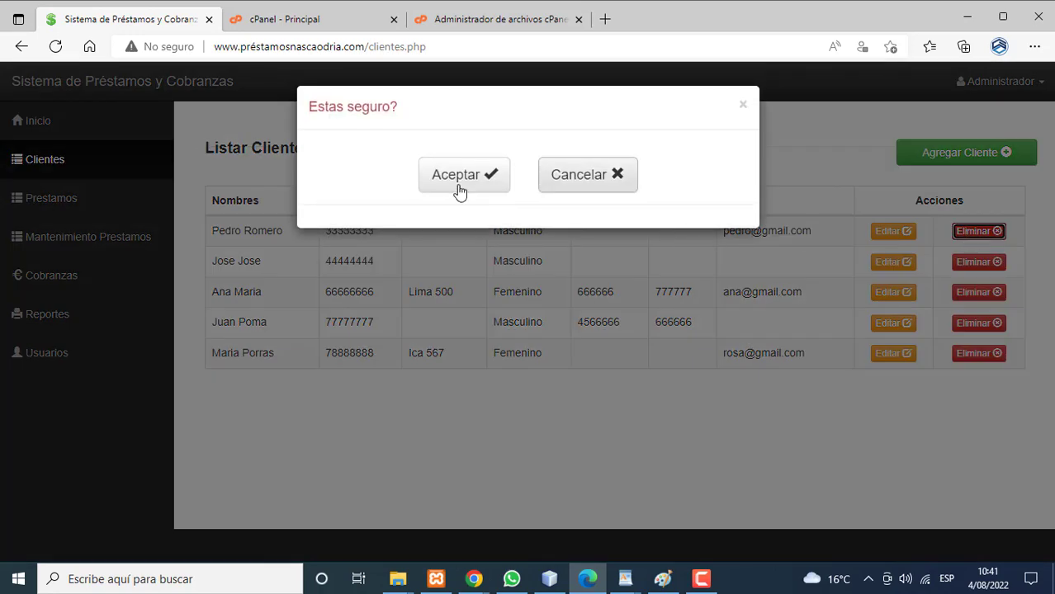
{"action": "left_click", "coordinate": [459, 190]}
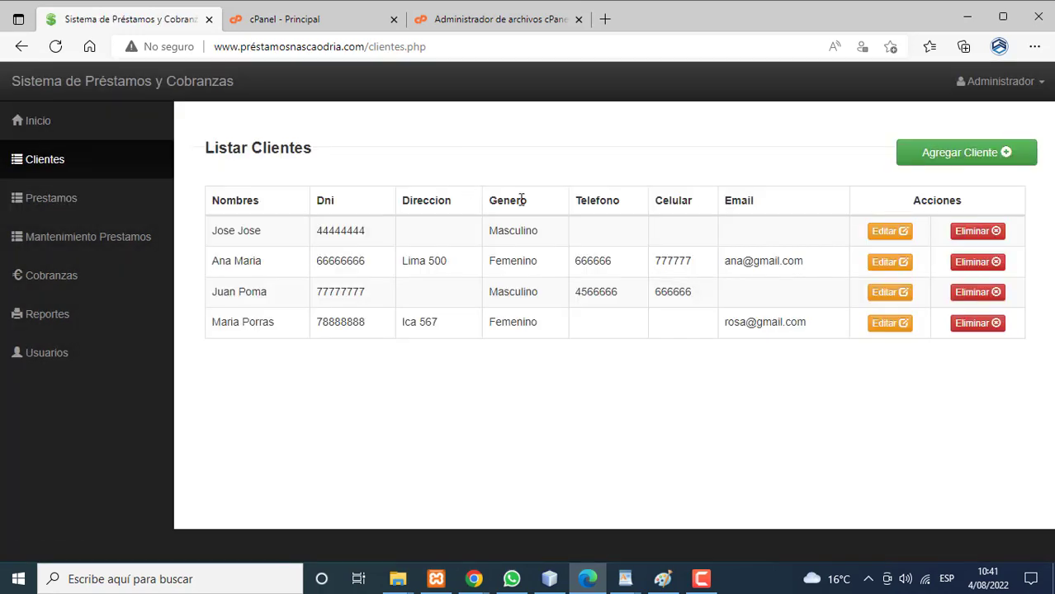
{"action": "left_click", "coordinate": [939, 157]}
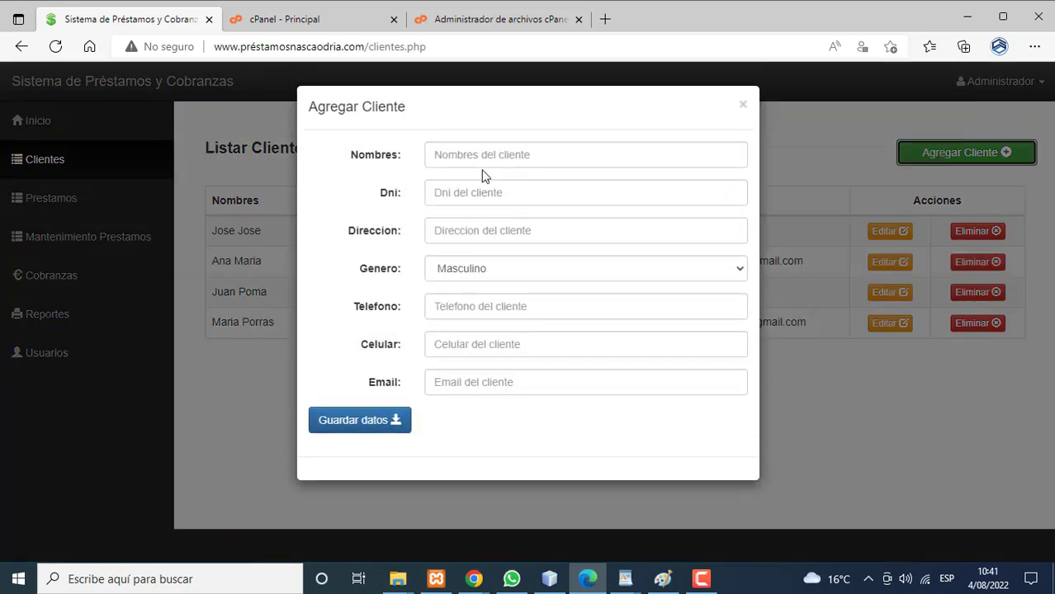
Step: Enter the new client's full name, ID number and street address in the form
{"action": "left_click", "coordinate": [485, 152]}
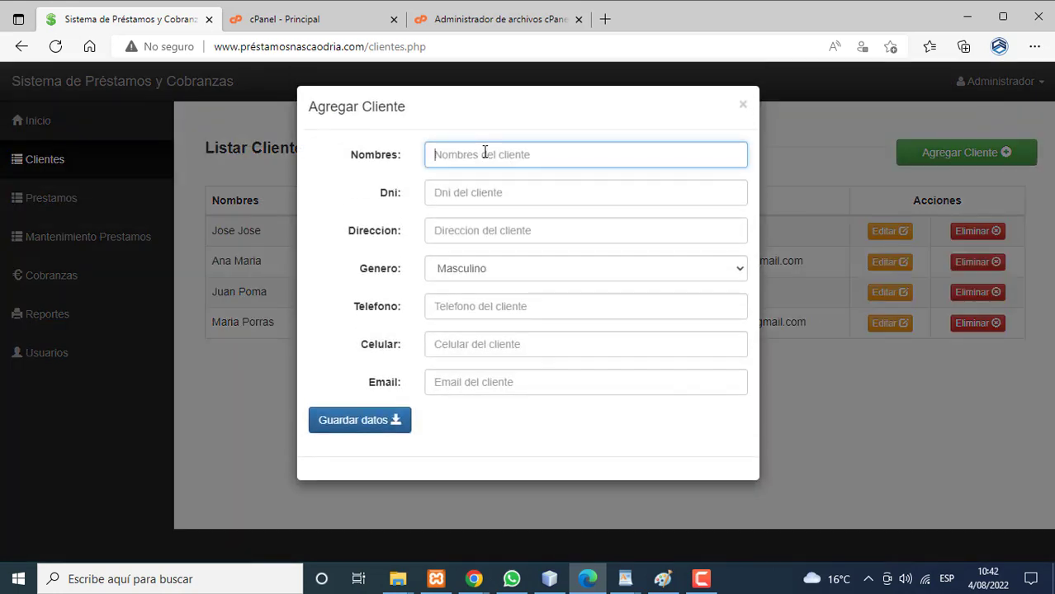
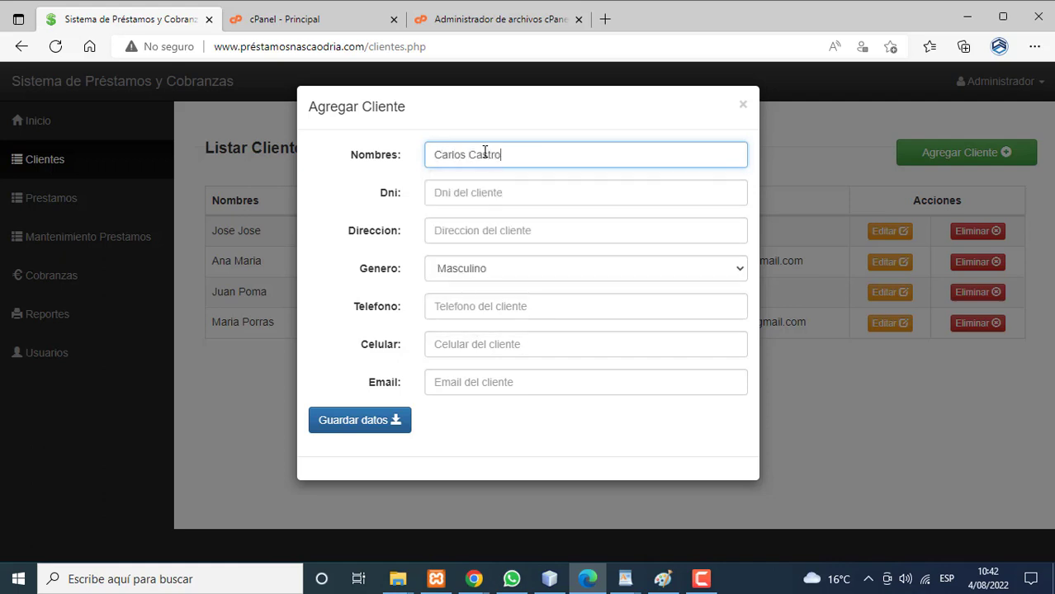
{"action": "key", "text": "Tab"}
{"action": "type", "text": "45"}
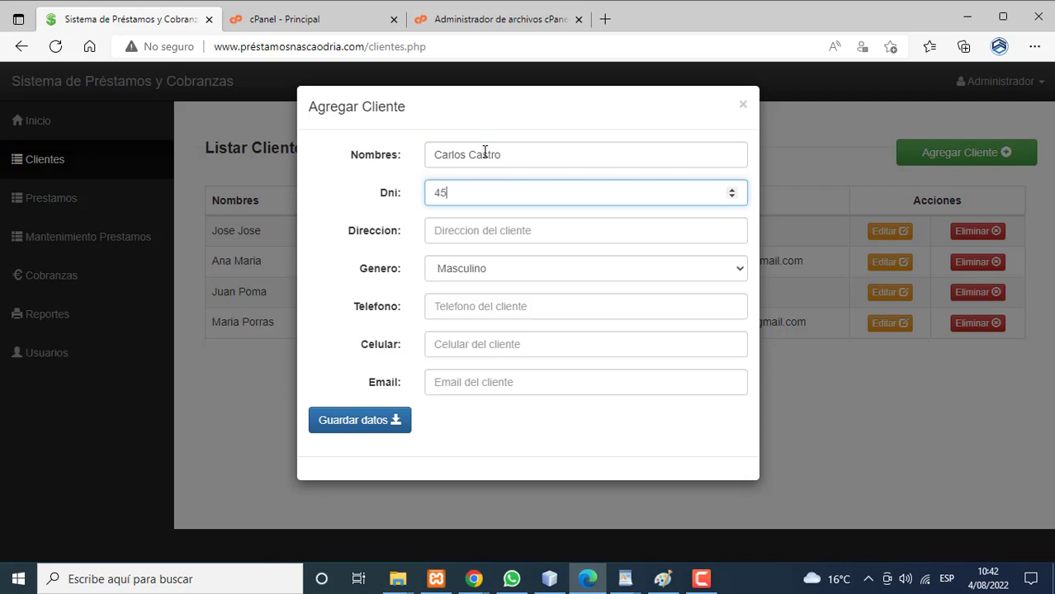
{"action": "type", "text": "677777"}
{"action": "key", "text": "Tab"}
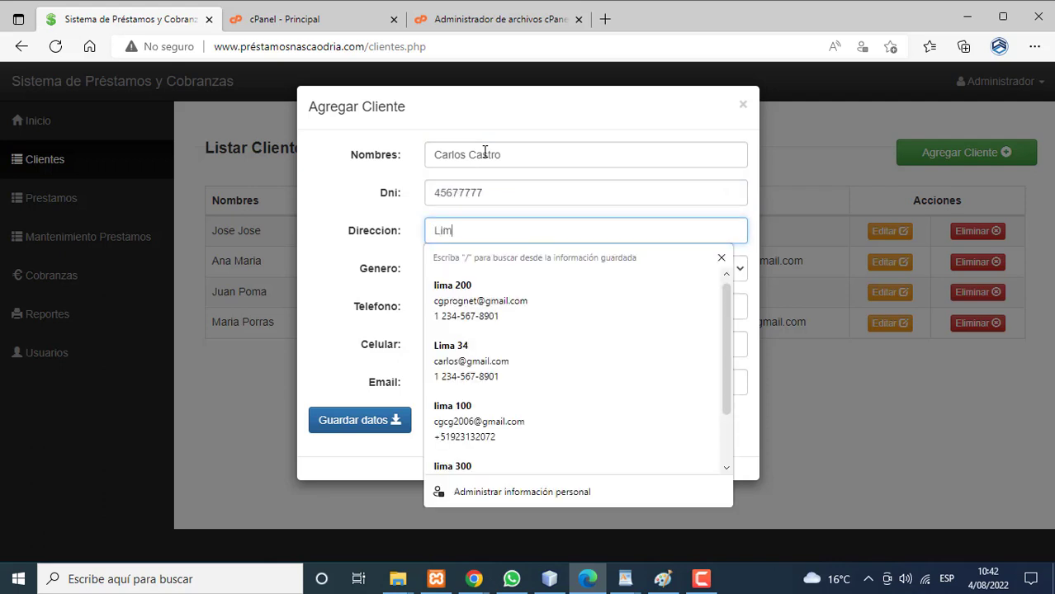
{"action": "key", "text": "Tab"}
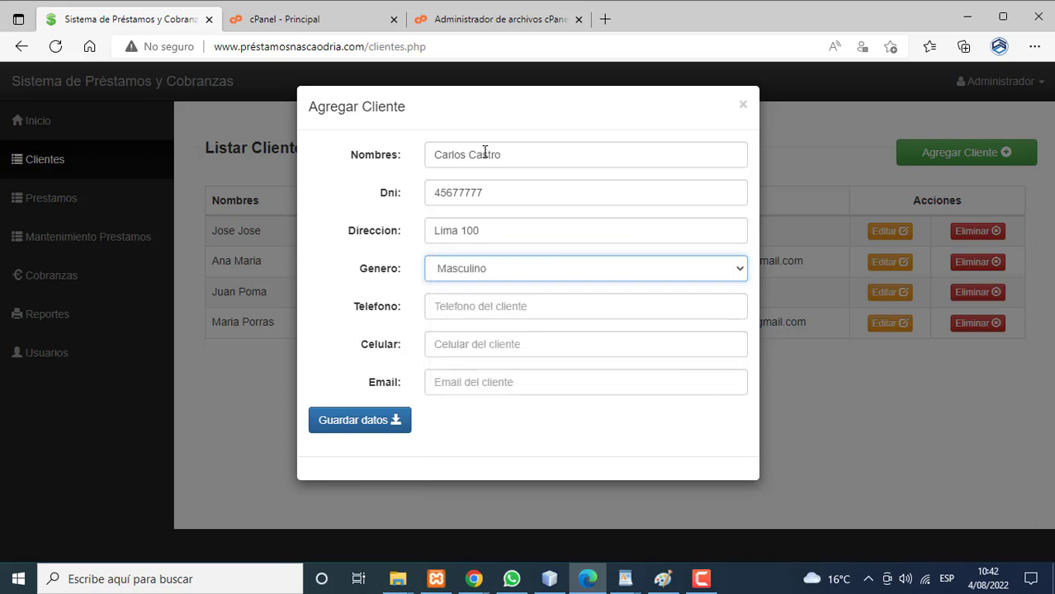
Step: Fill in the phone, cellphone and corrected e-mail, then save the new client
{"action": "left_click", "coordinate": [493, 302]}
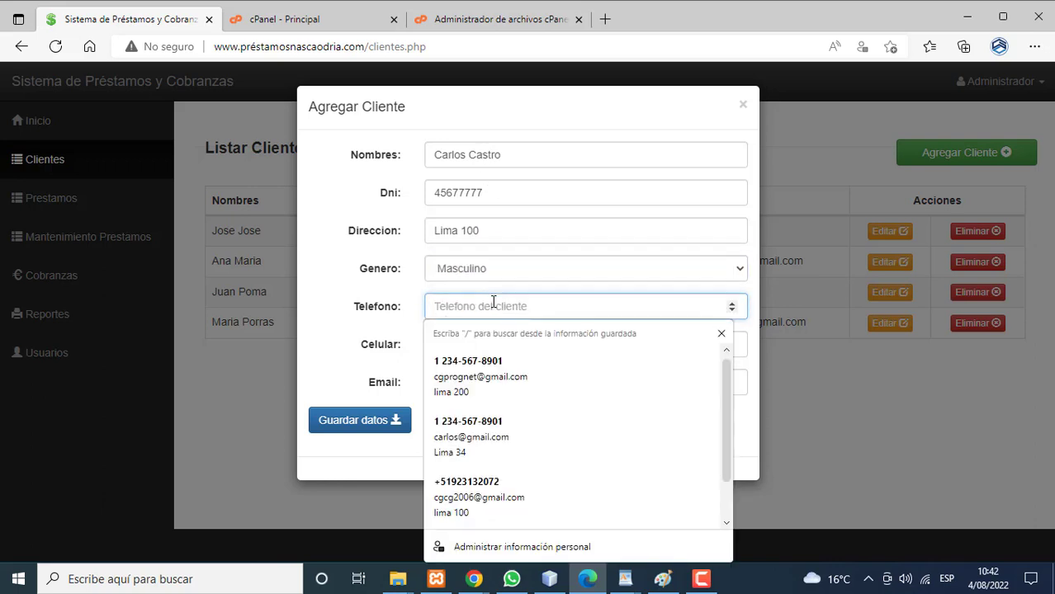
{"action": "type", "text": "45555555"}
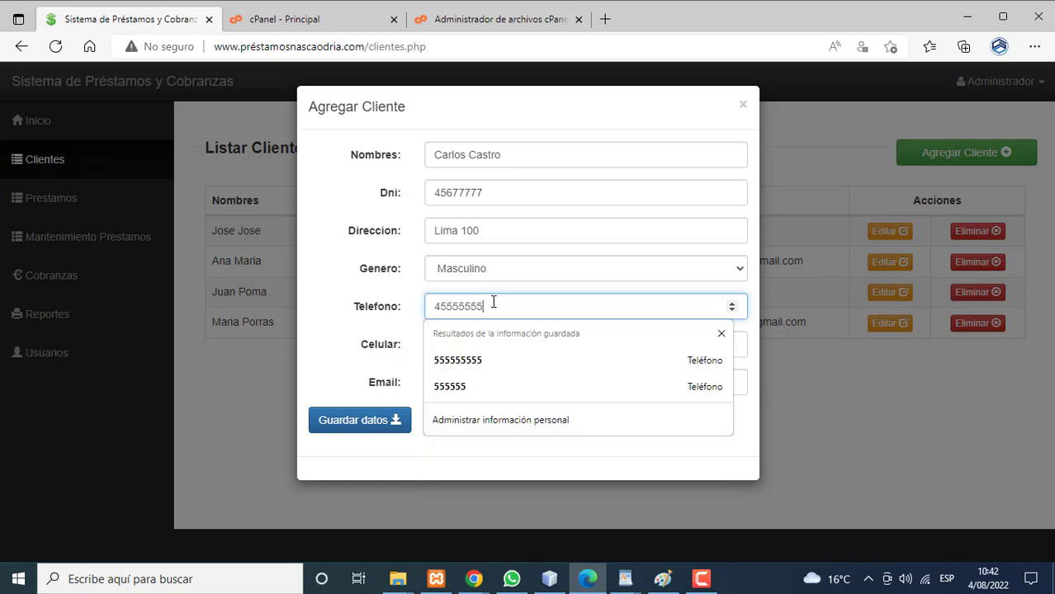
{"action": "left_click", "coordinate": [475, 342]}
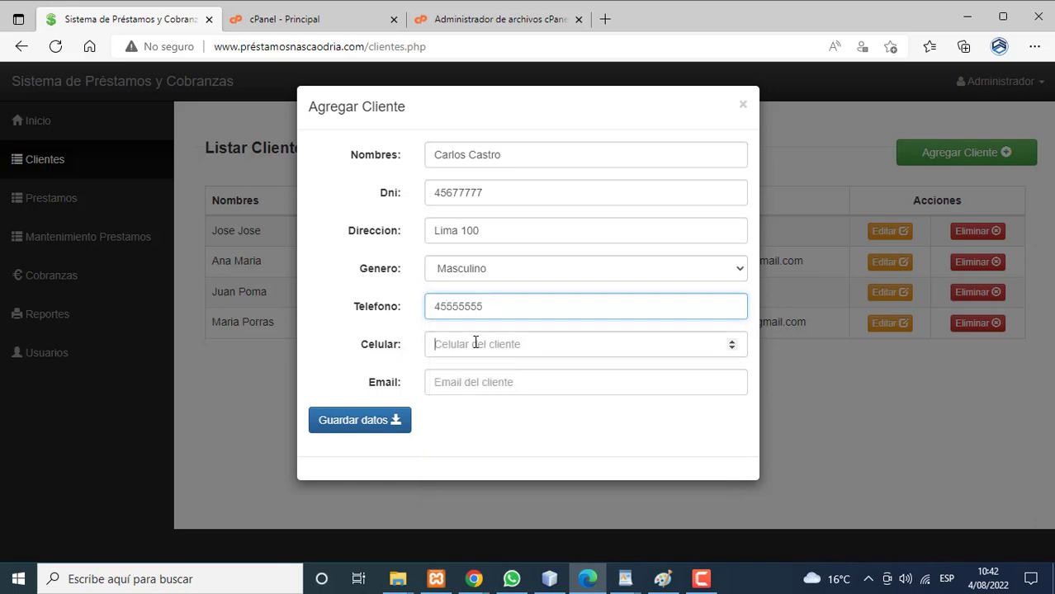
{"action": "type", "text": "6777777"}
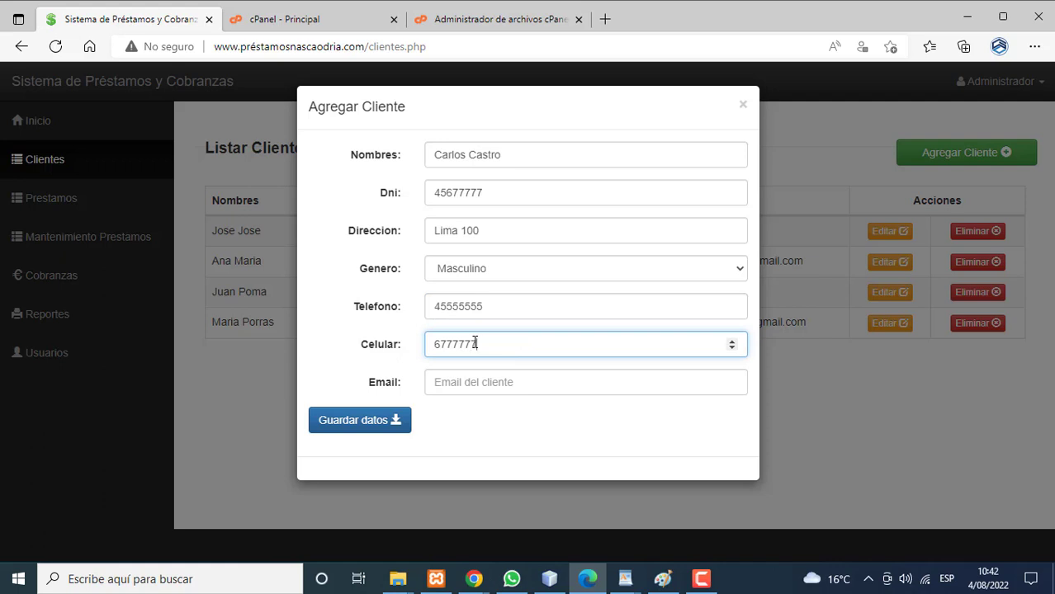
{"action": "left_click", "coordinate": [467, 386]}
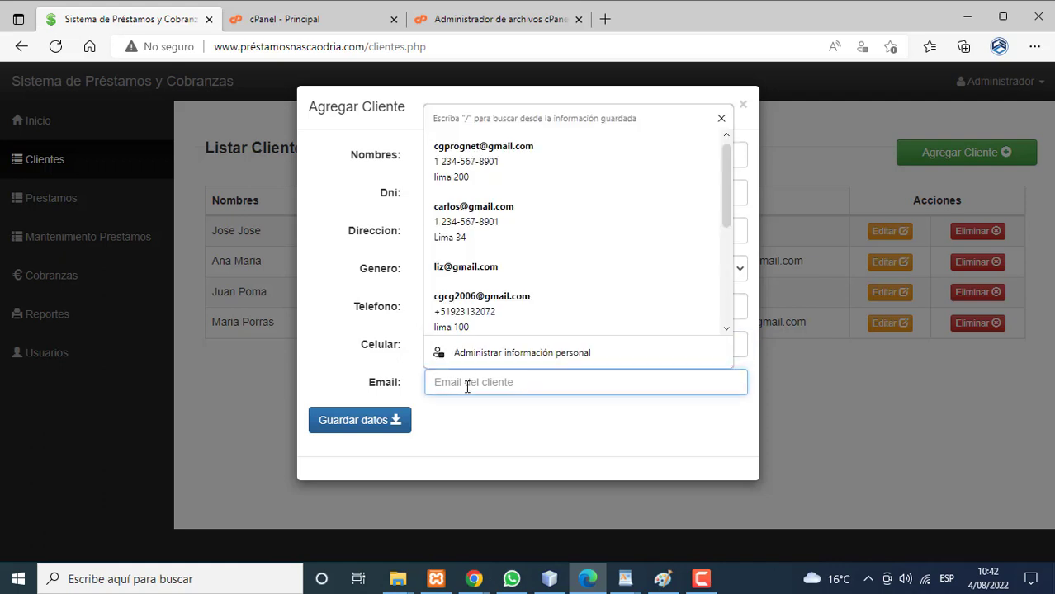
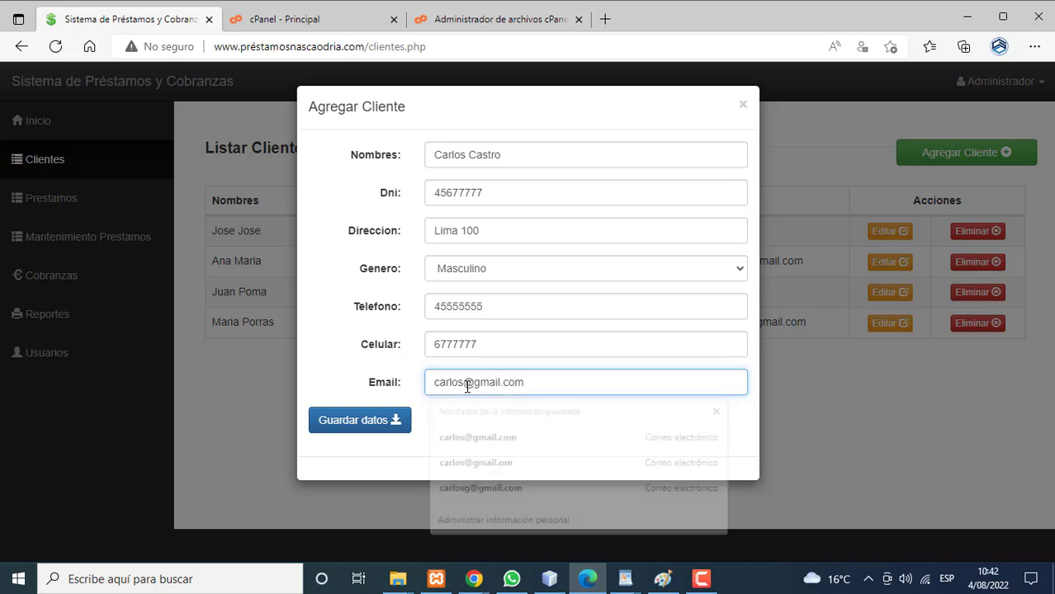
{"action": "left_click", "coordinate": [353, 421]}
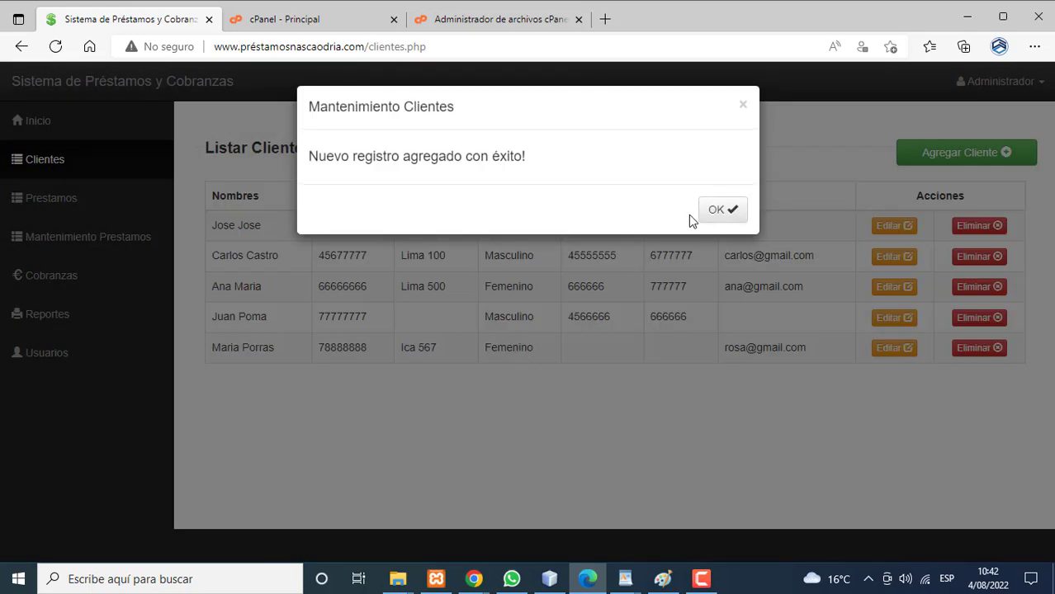
{"action": "left_click", "coordinate": [718, 210]}
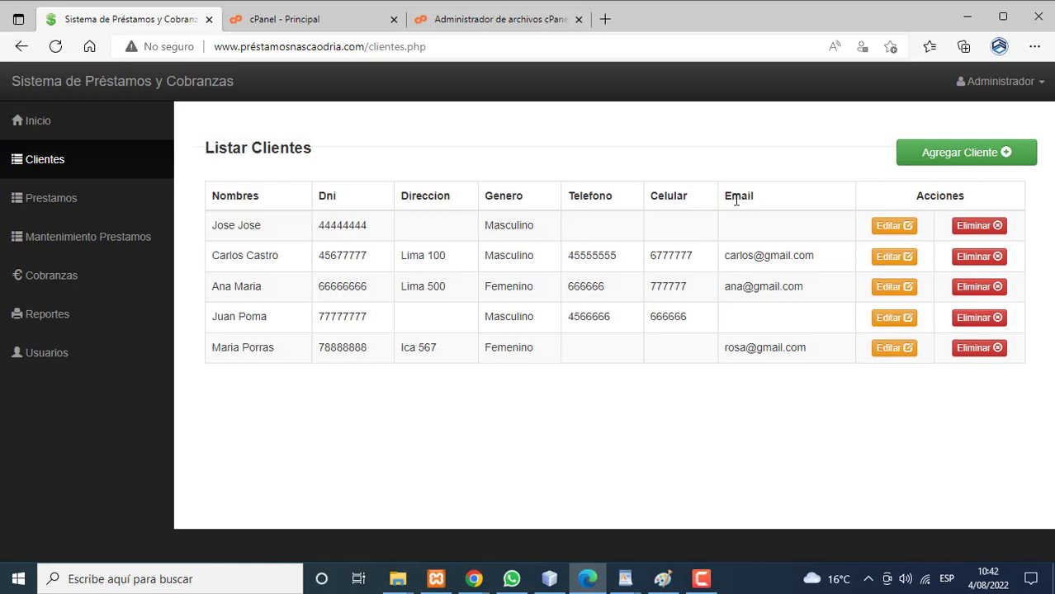